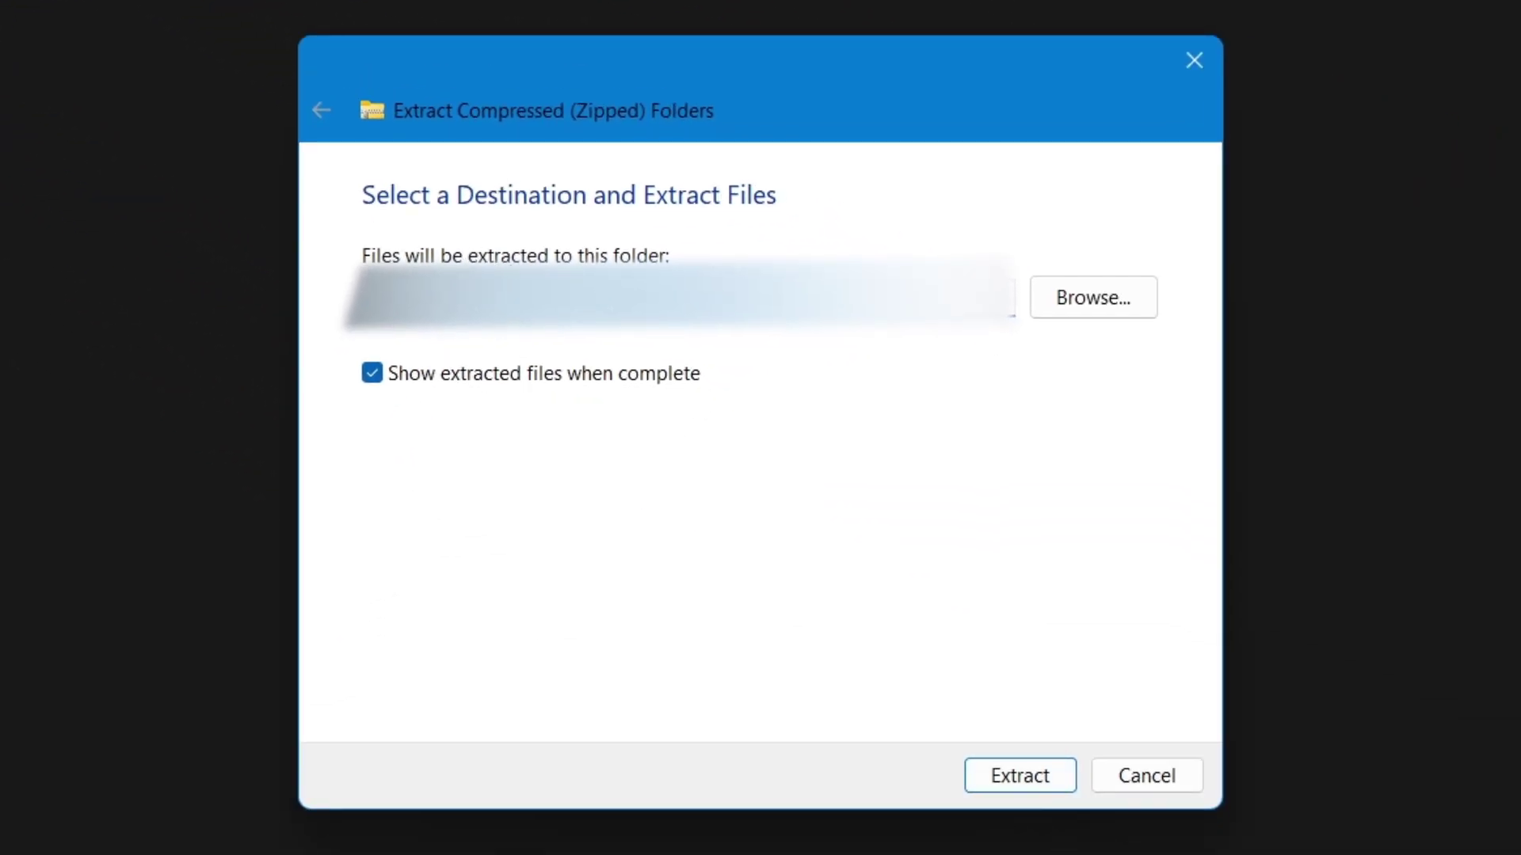
Extract the zipped font folder and open the KOMIKAX_.ttf font file
left_click(1016, 776)
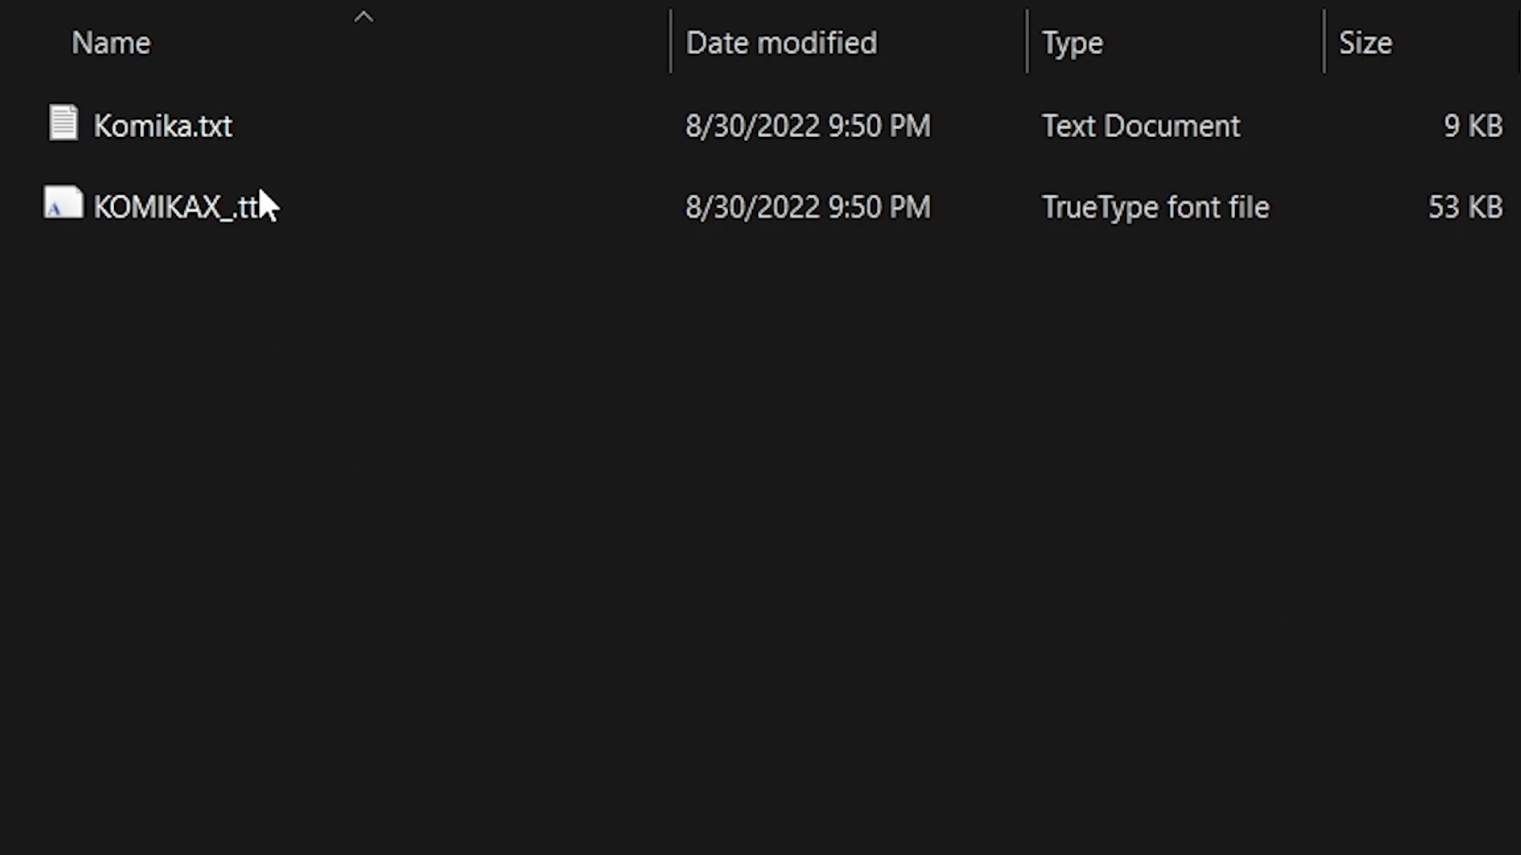
left_click(260, 198)
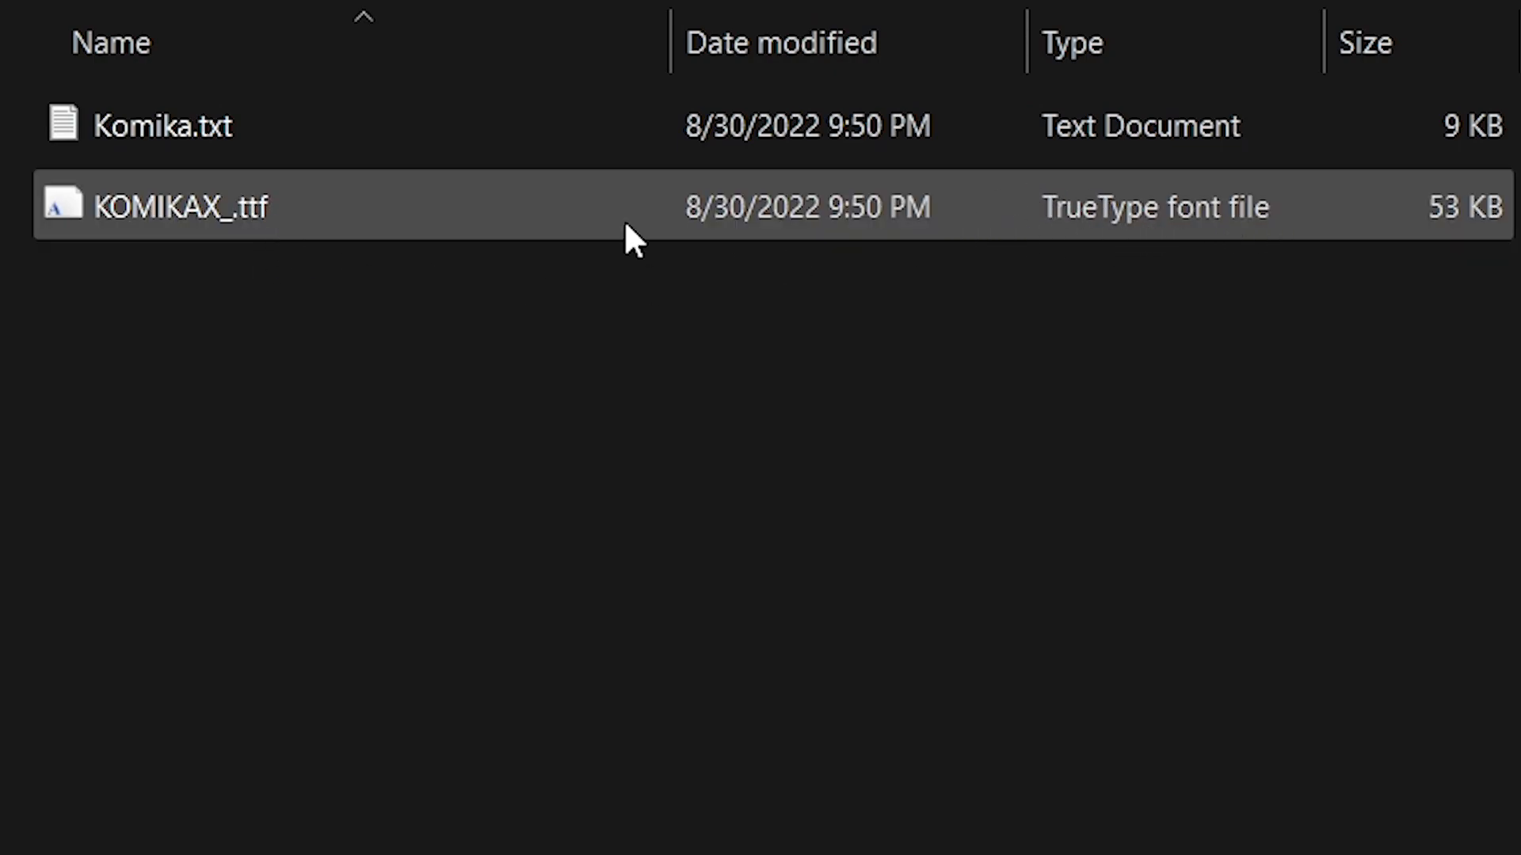
double_click(277, 224)
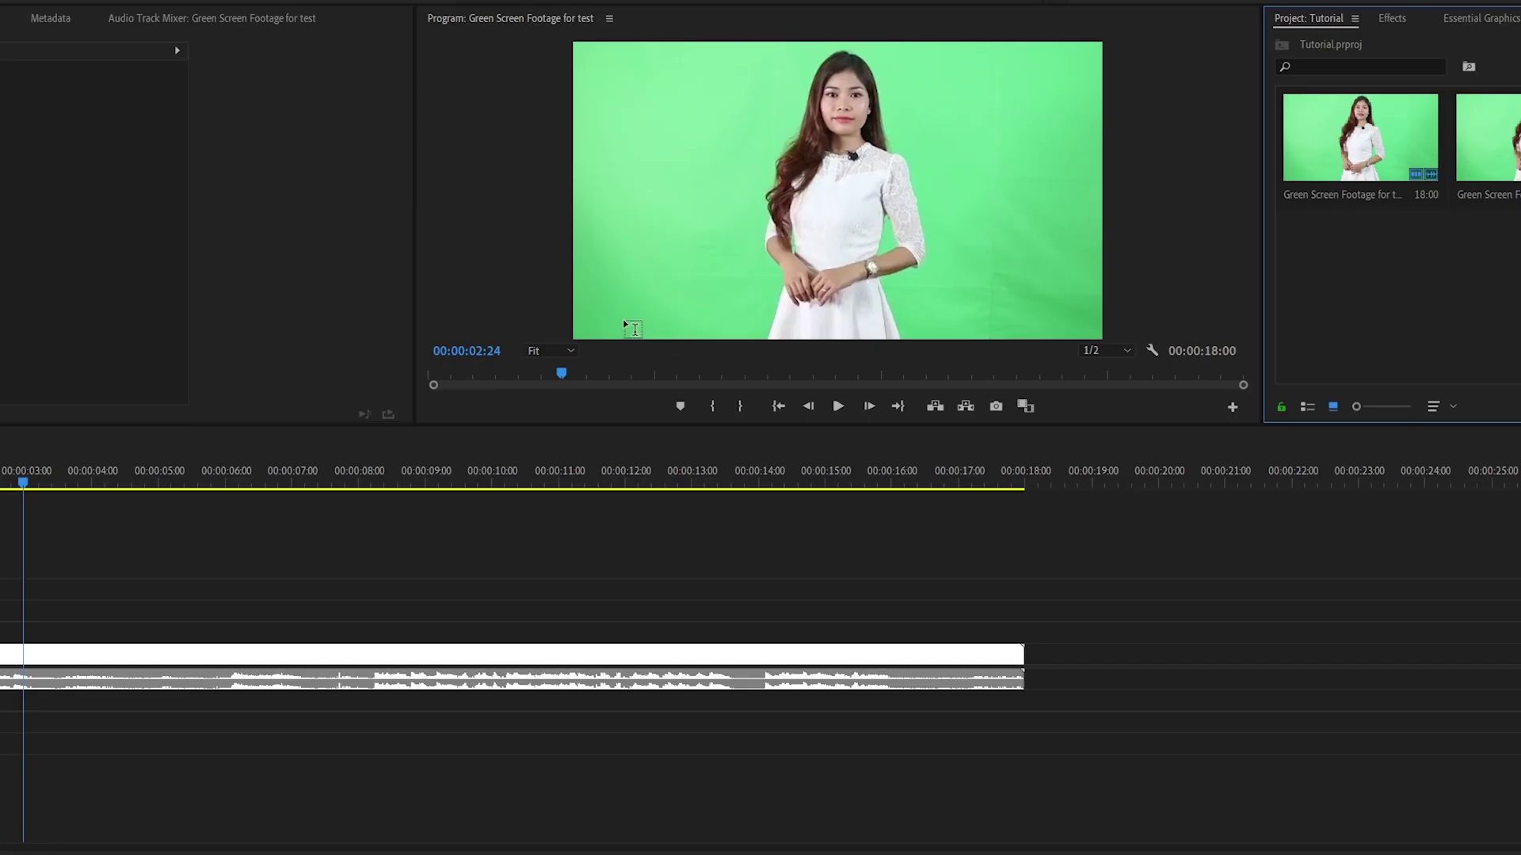
Add a text layer reading "PPFT" over the green screen footage at 00:00:02:24
key("t")
left_click(774, 216)
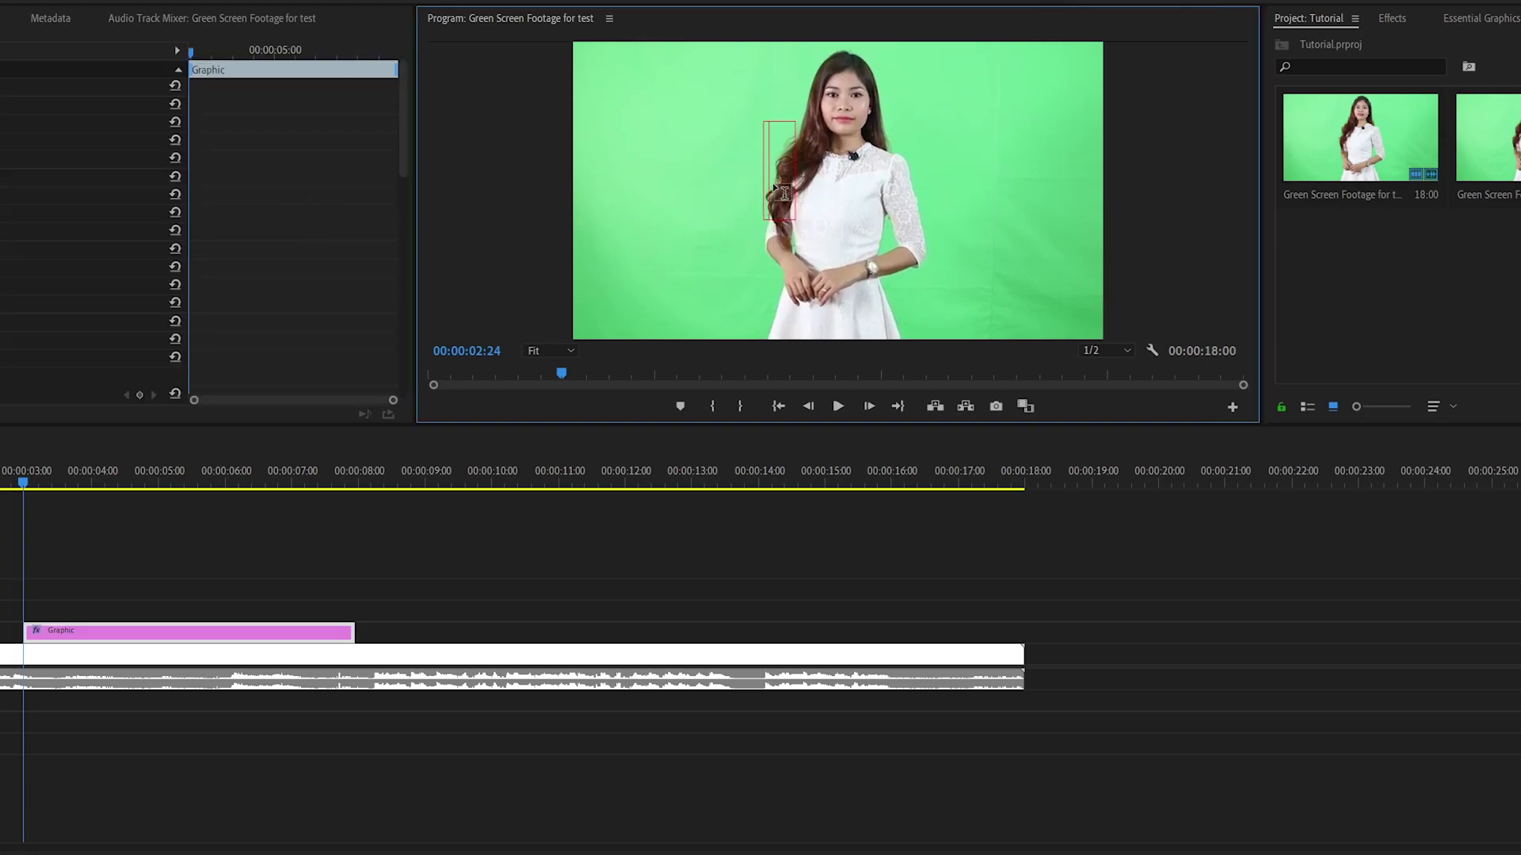
type("PPFT")
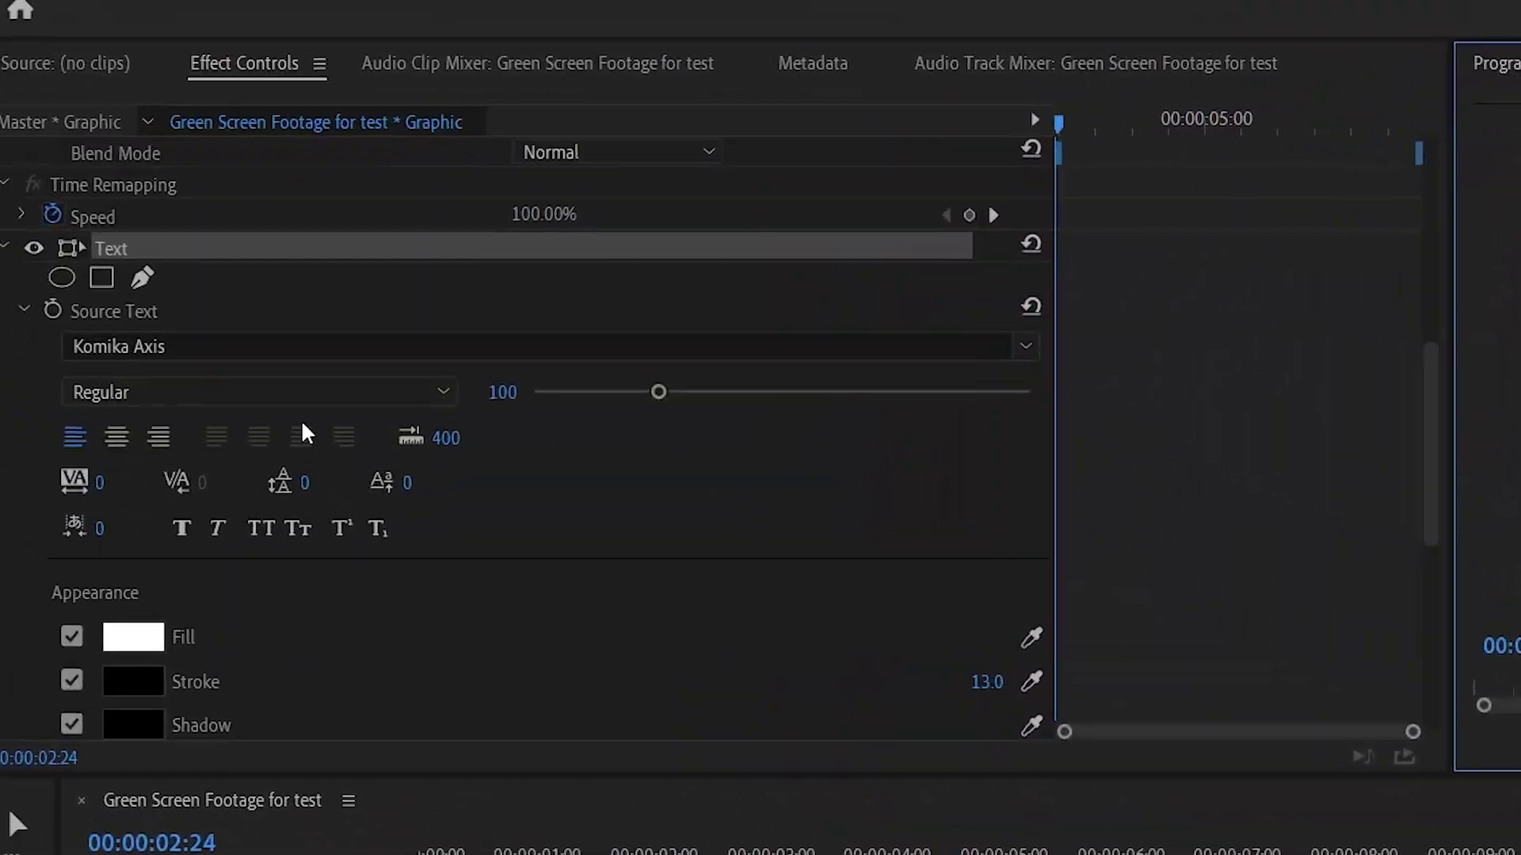
Set the PPFT text's font to Komika Axis
left_click(1025, 349)
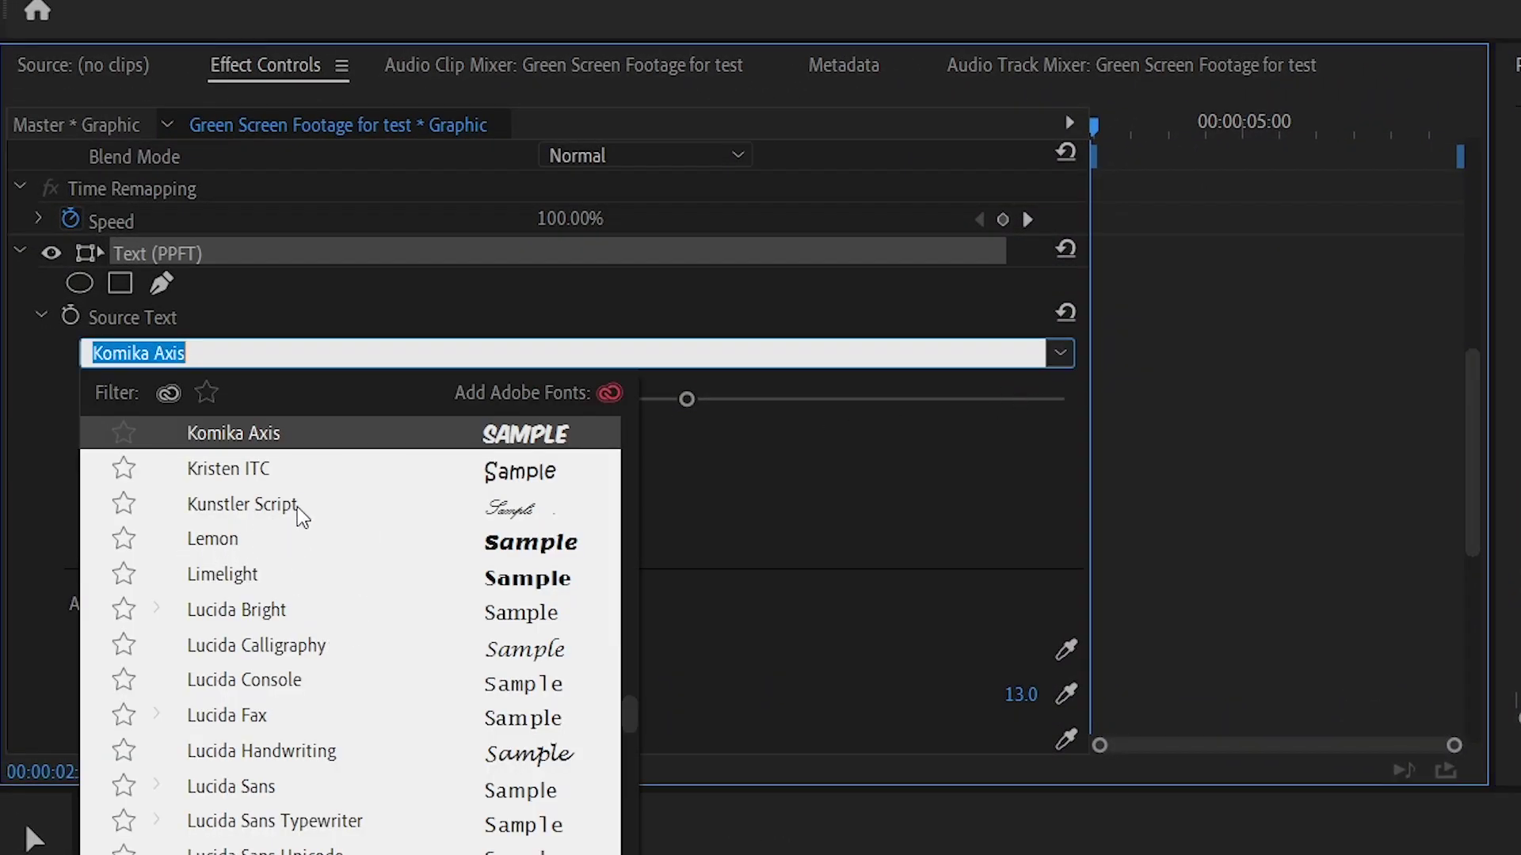
scroll(208, 558, "up", 1)
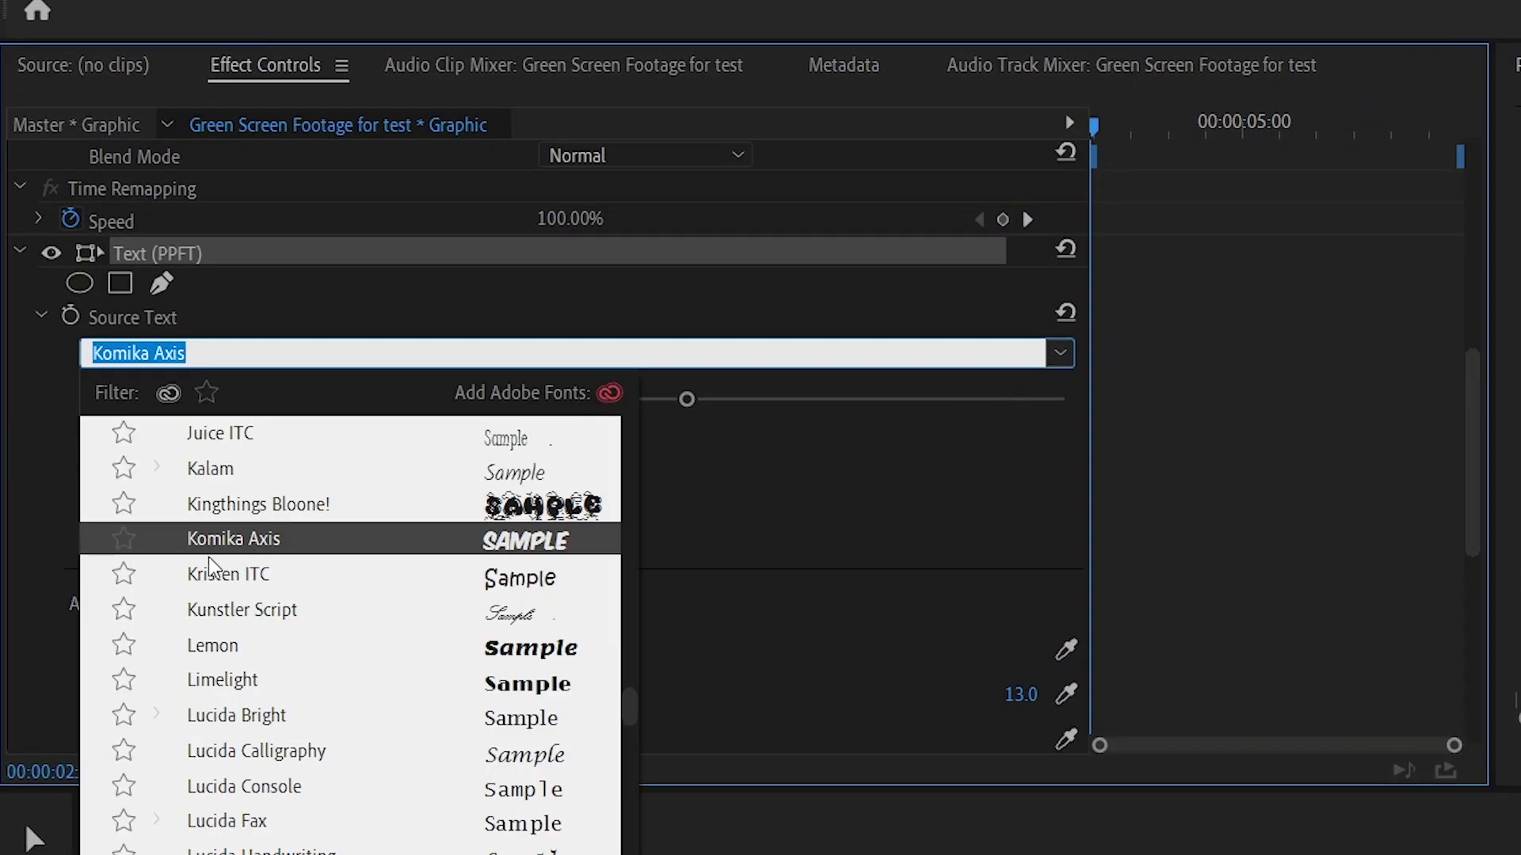
left_click(314, 545)
Set the PPFT text's stroke and shadow colours to black (000000)
scroll(161, 586, "down", 2)
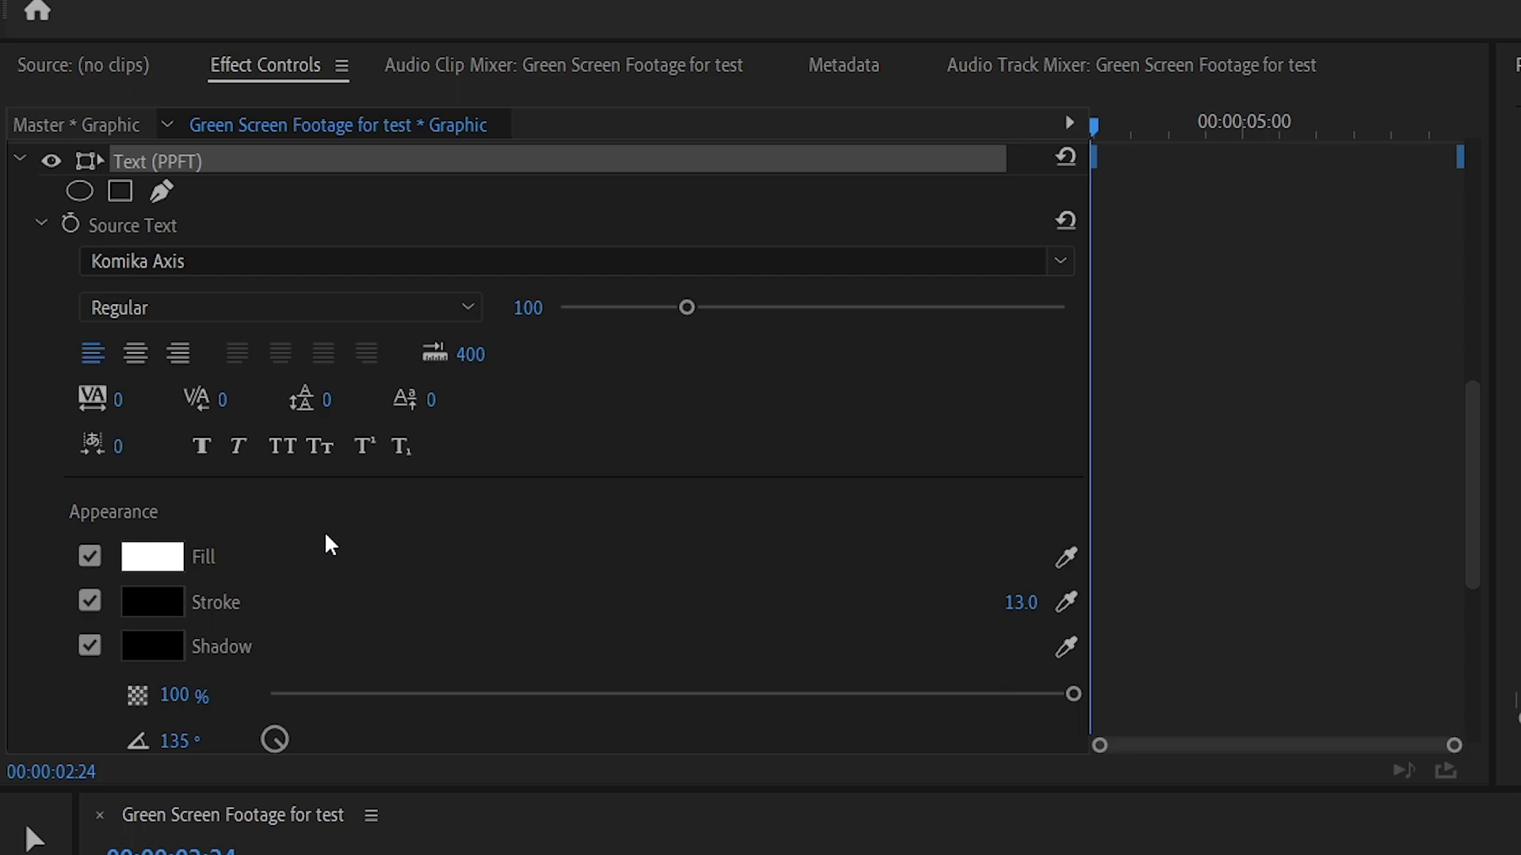
scroll(253, 547, "down", 2)
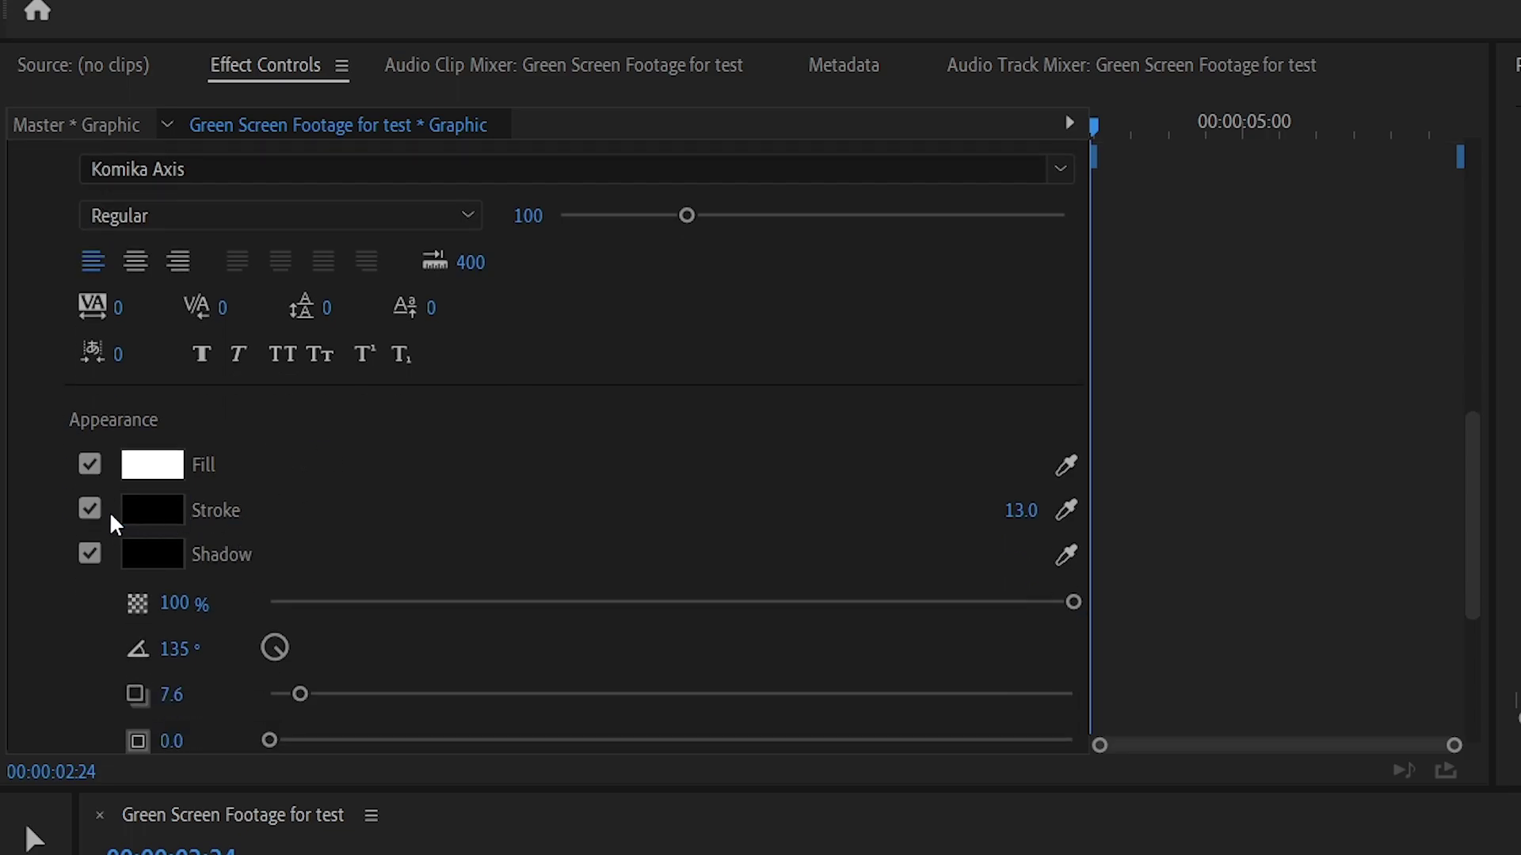
left_click(161, 507)
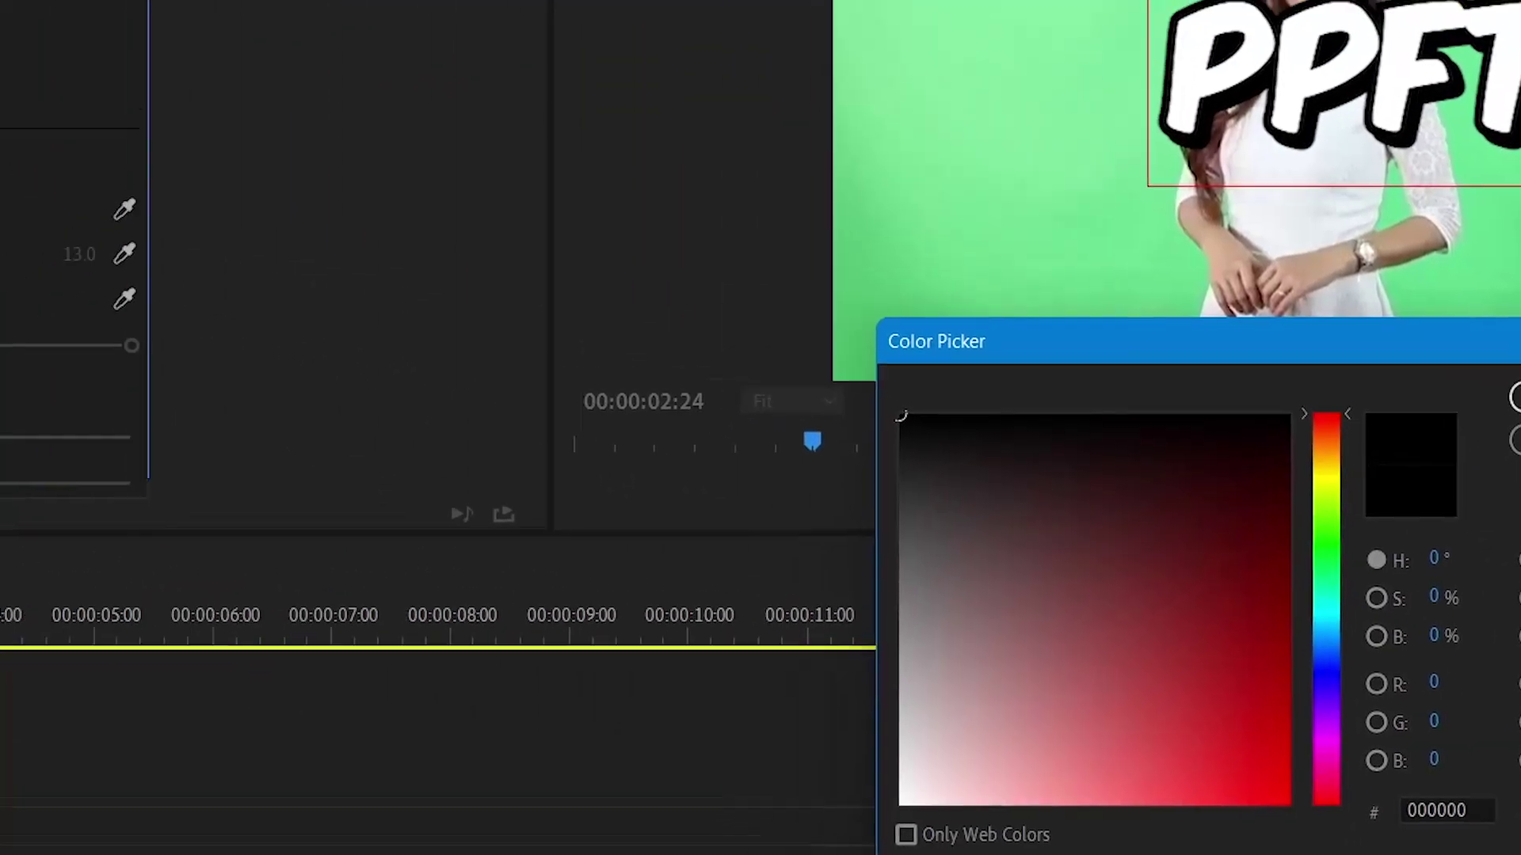
left_click(1046, 261)
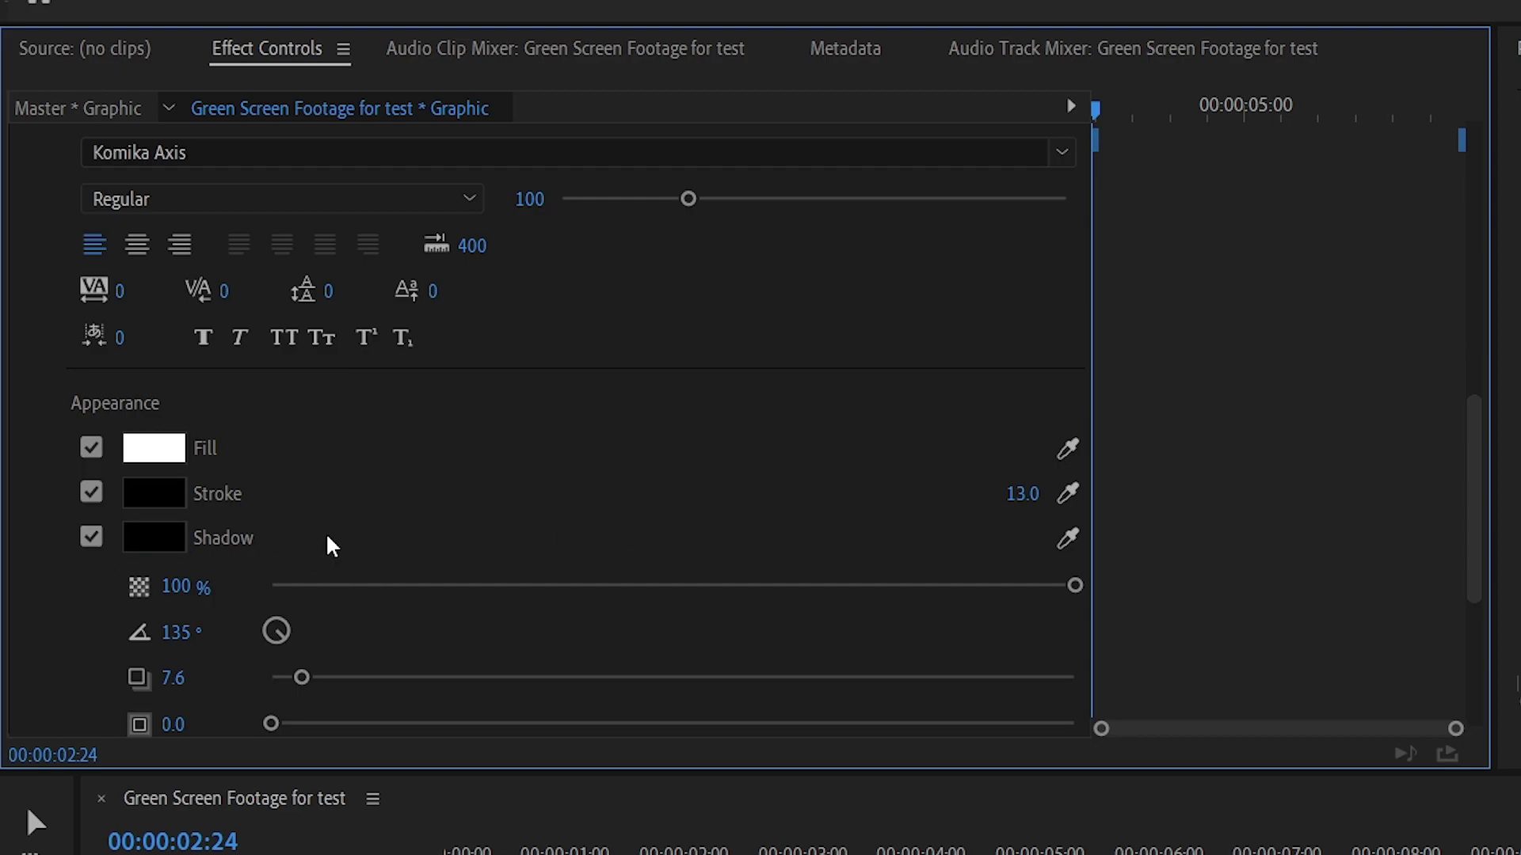
scroll(206, 514, "down", 2)
left_click(154, 446)
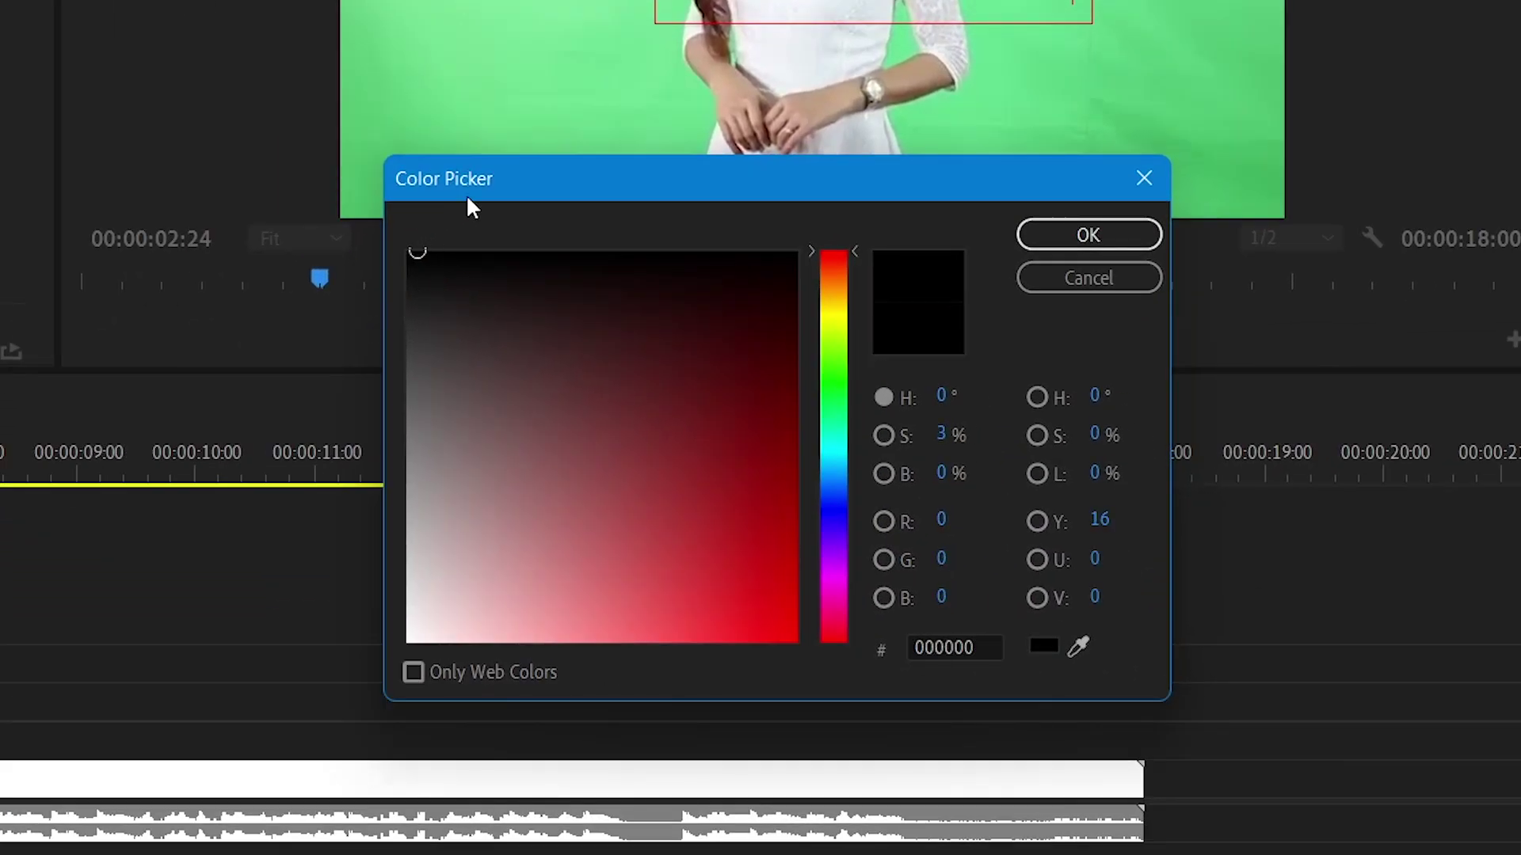
left_click(1059, 239)
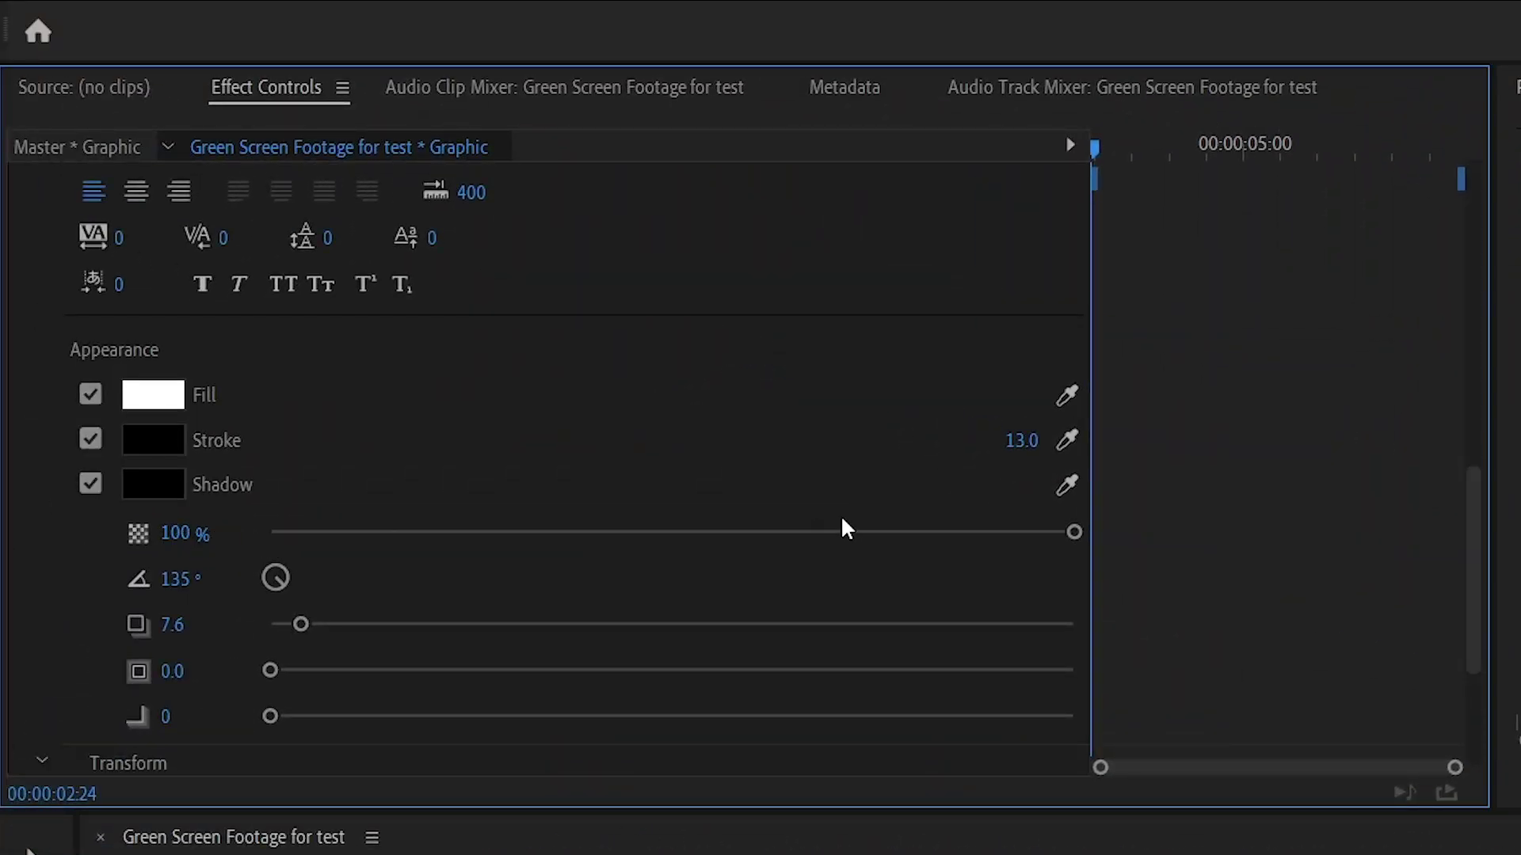
scroll(221, 669, "down", 3)
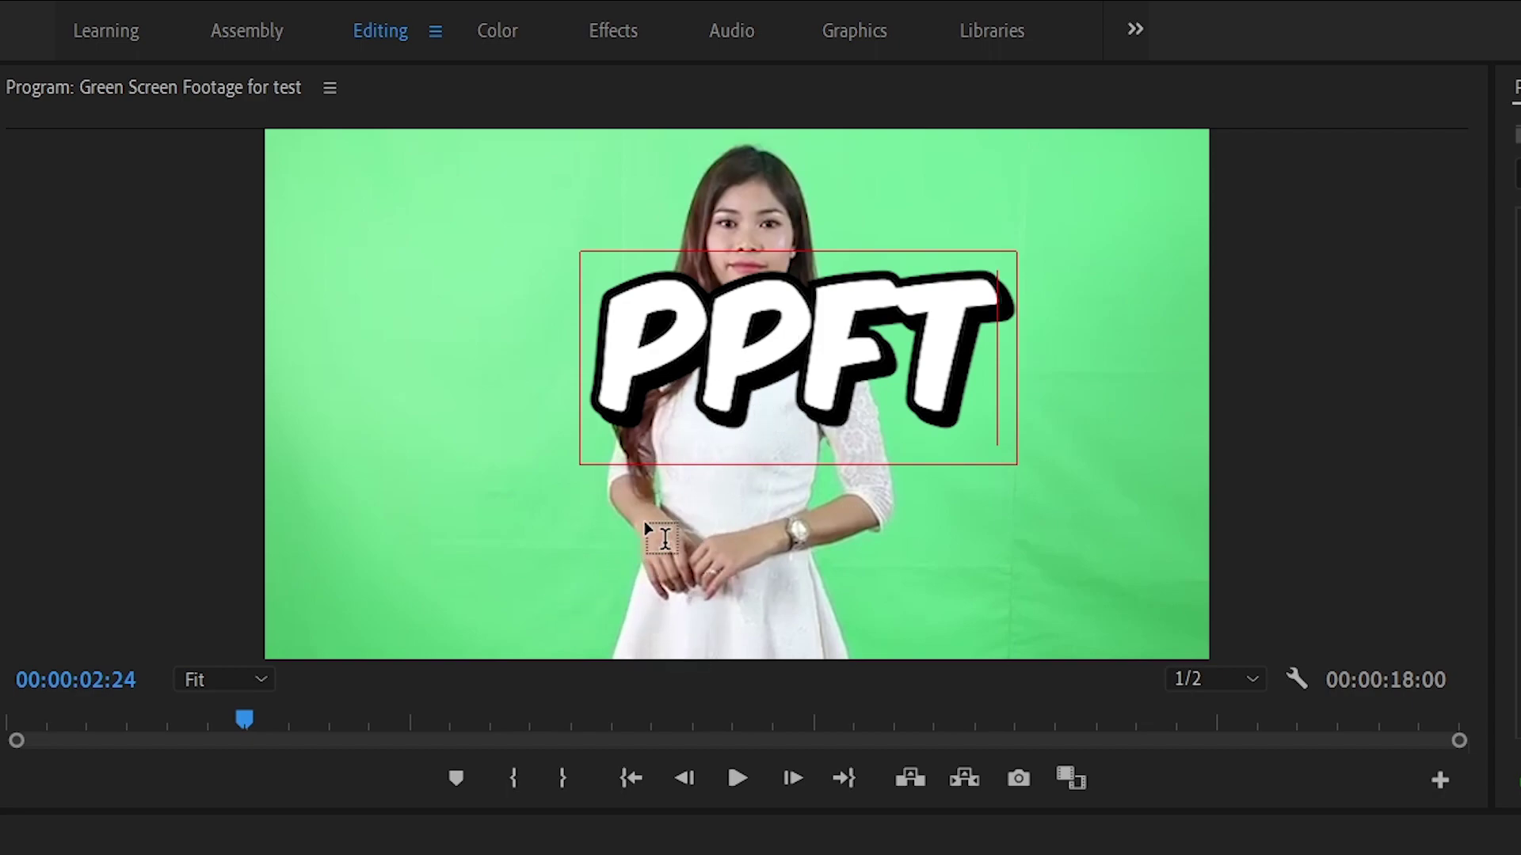
Scale the PPFT text to 61%, center it horizontally and lower it to a vertical position of 320.4
left_click(1518, 87)
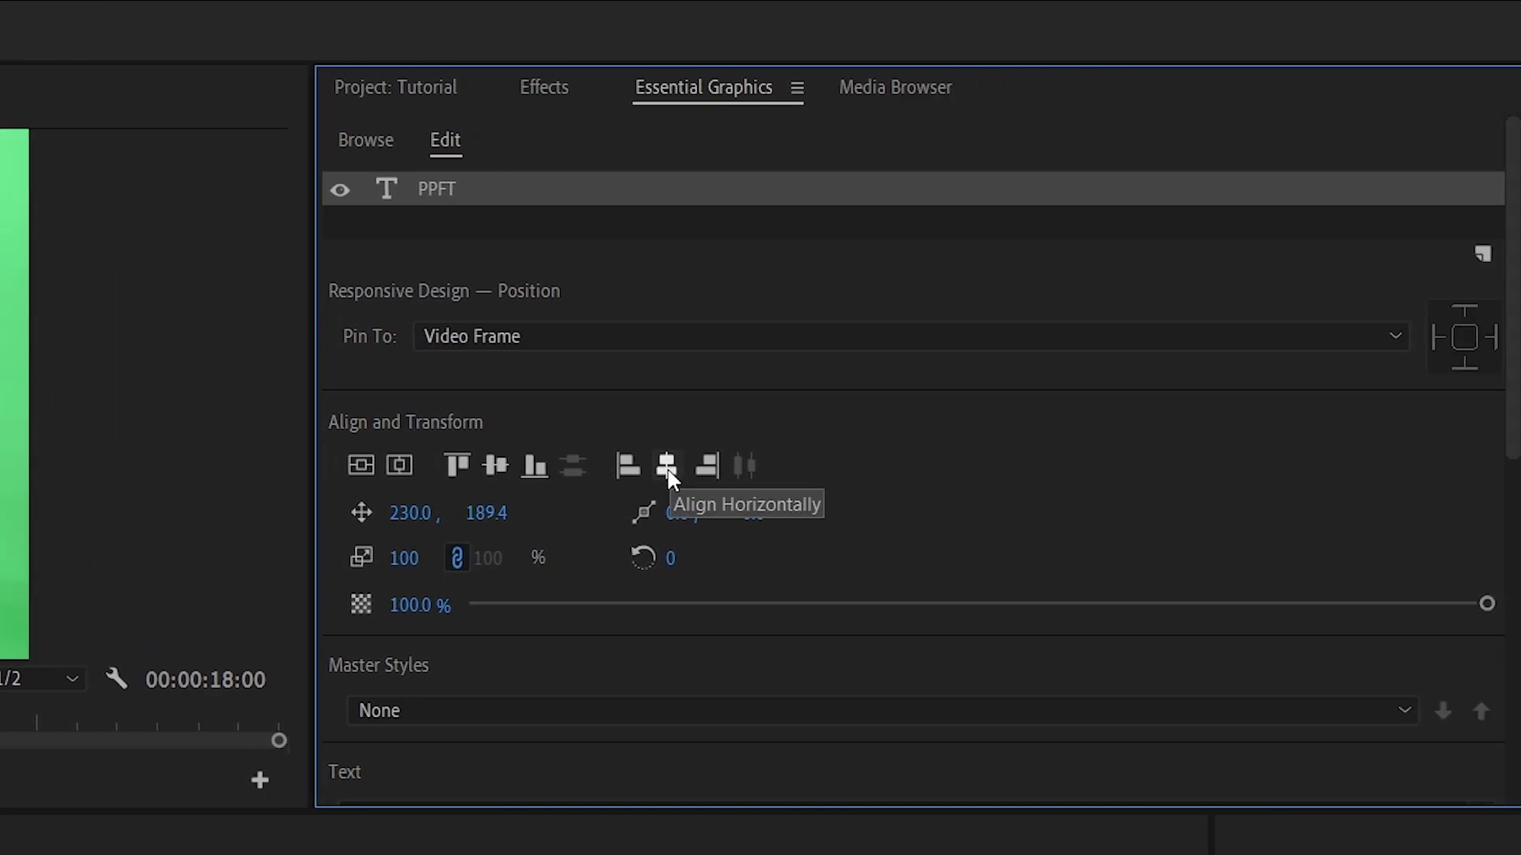
left_click(664, 468)
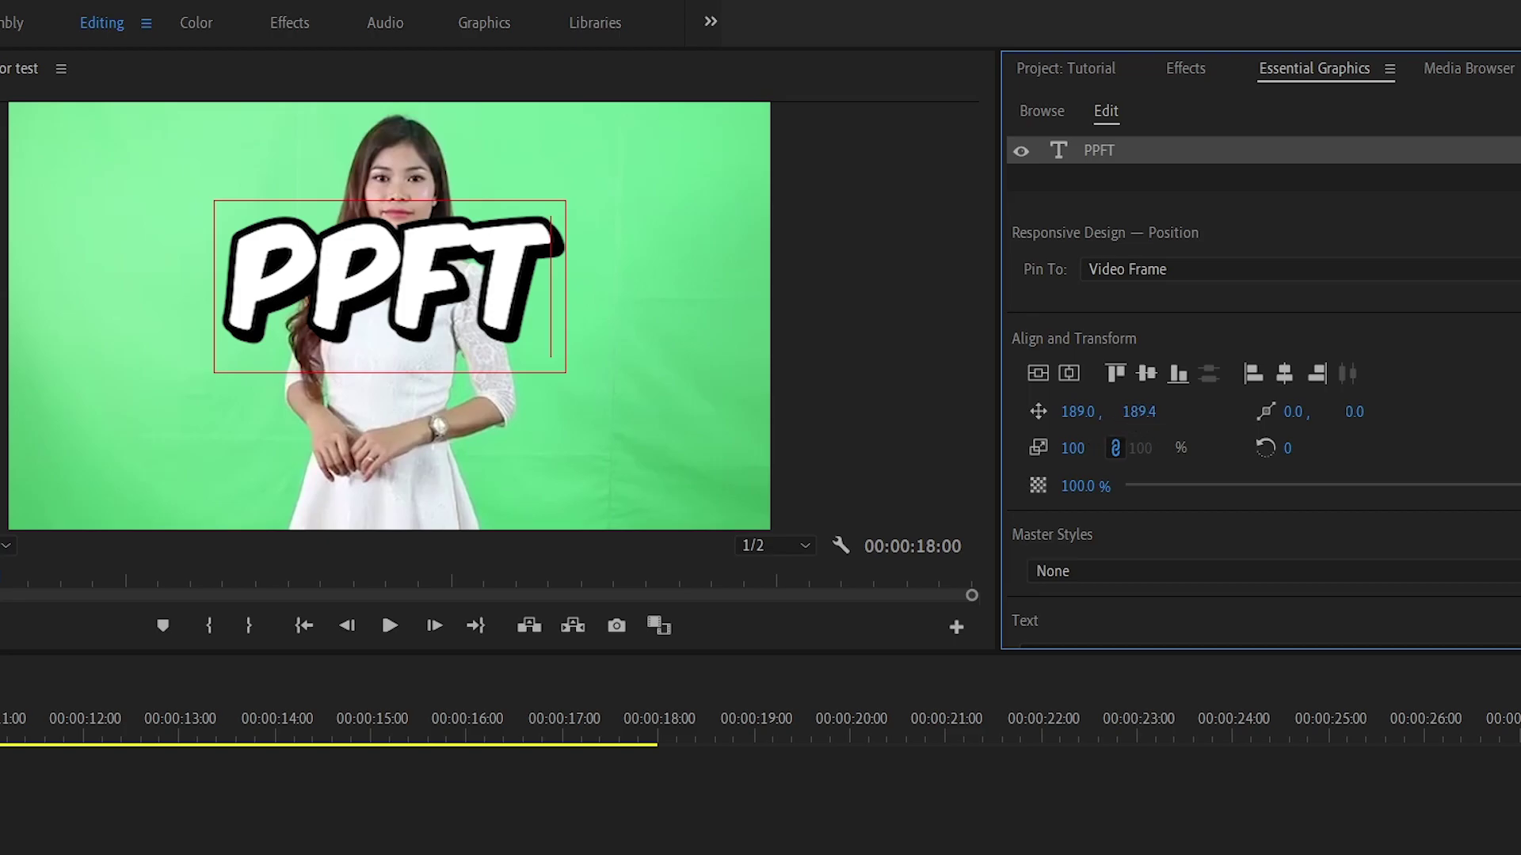
left_click_drag(1139, 412, 1150, 411)
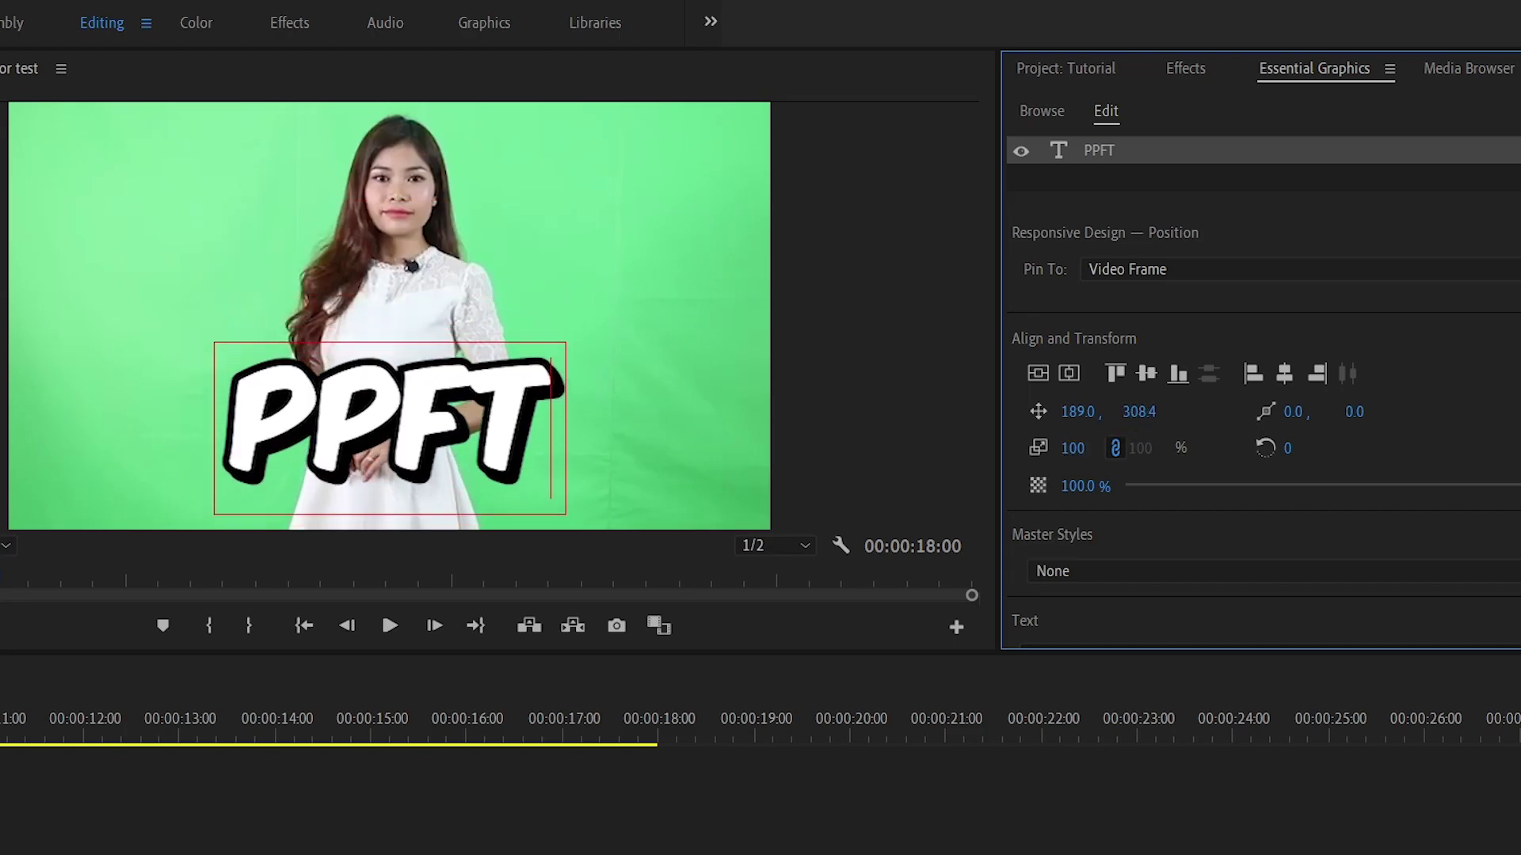
mouse_move(1072, 448)
left_mouse_down()
mouse_move(1045, 448)
mouse_move(1078, 445)
left_mouse_up()
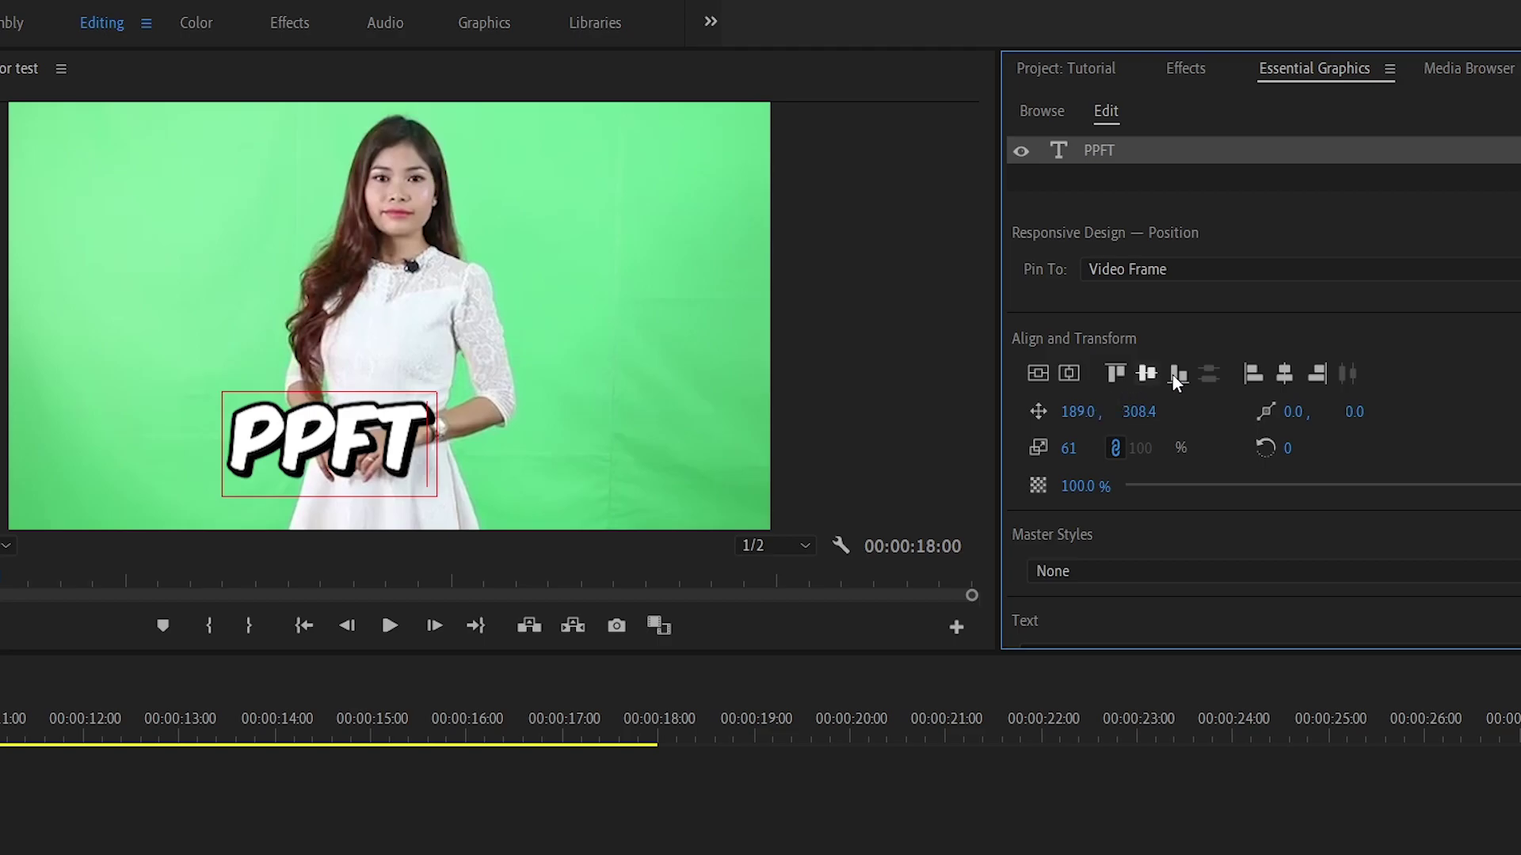
left_click(1284, 373)
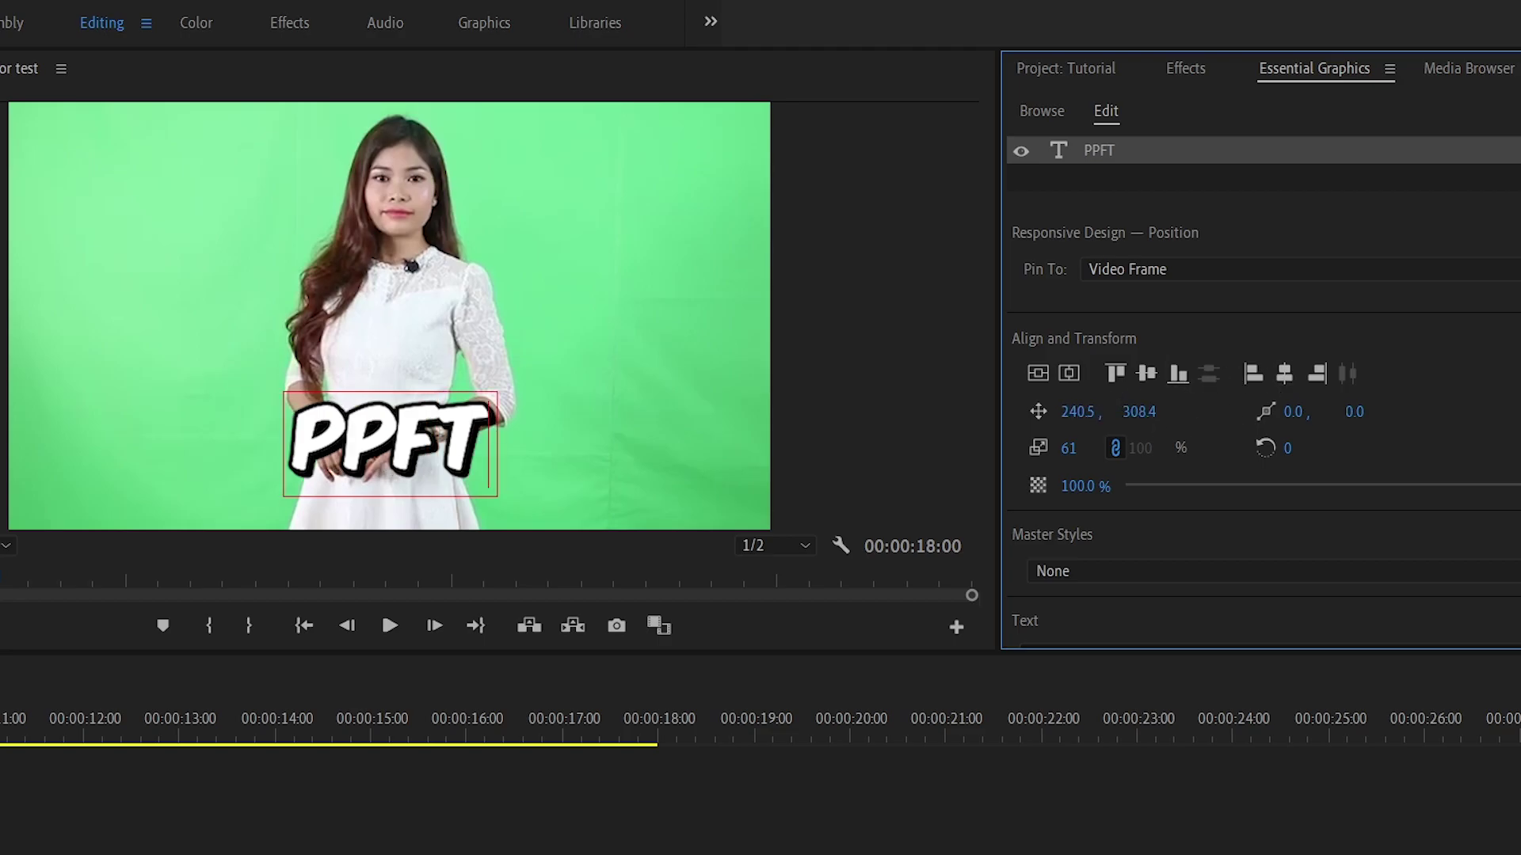
left_click_drag(1139, 411, 1149, 411)
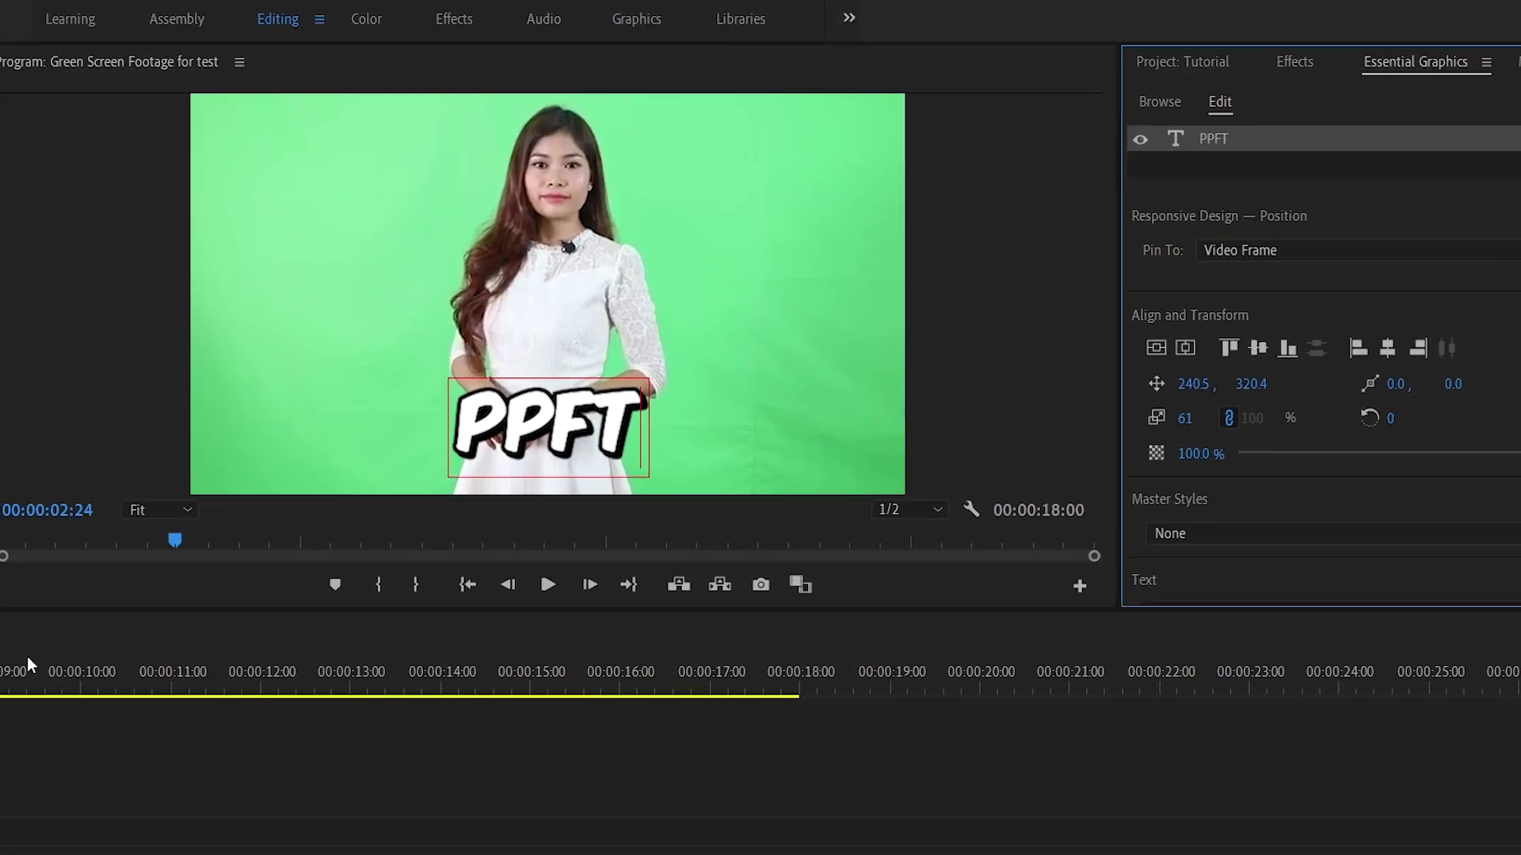
Duplicate the PPFT title clip twice along its track, overlapping the copies so they start at about 3.9 s and 5.2 s
left_click(302, 544)
key("space")
key("space")
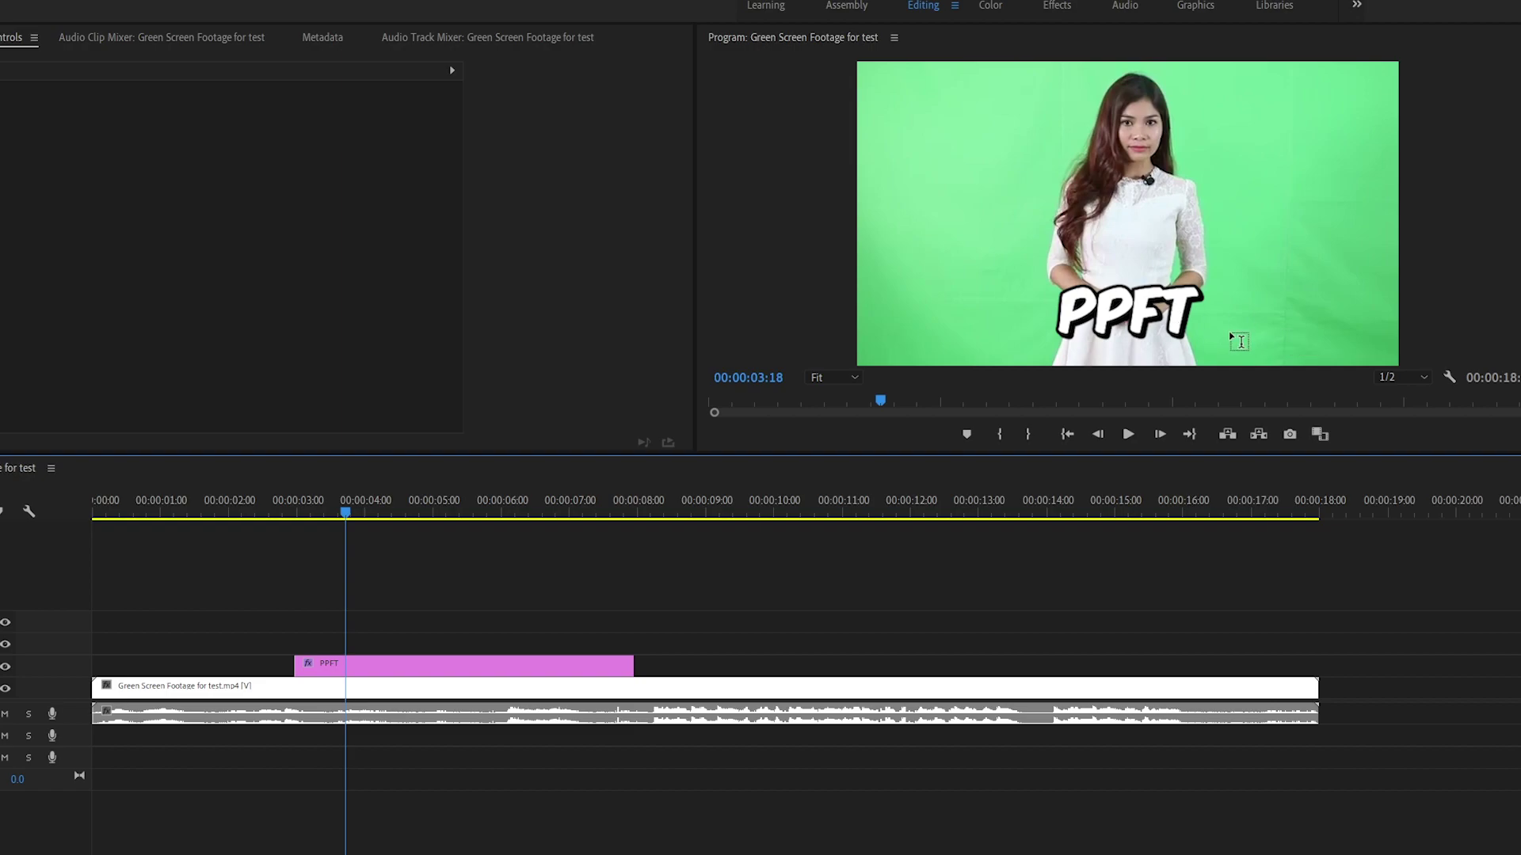
left_click(428, 673)
left_click_drag(345, 672, 511, 660)
left_click(407, 638)
left_click_drag(331, 509, 411, 637)
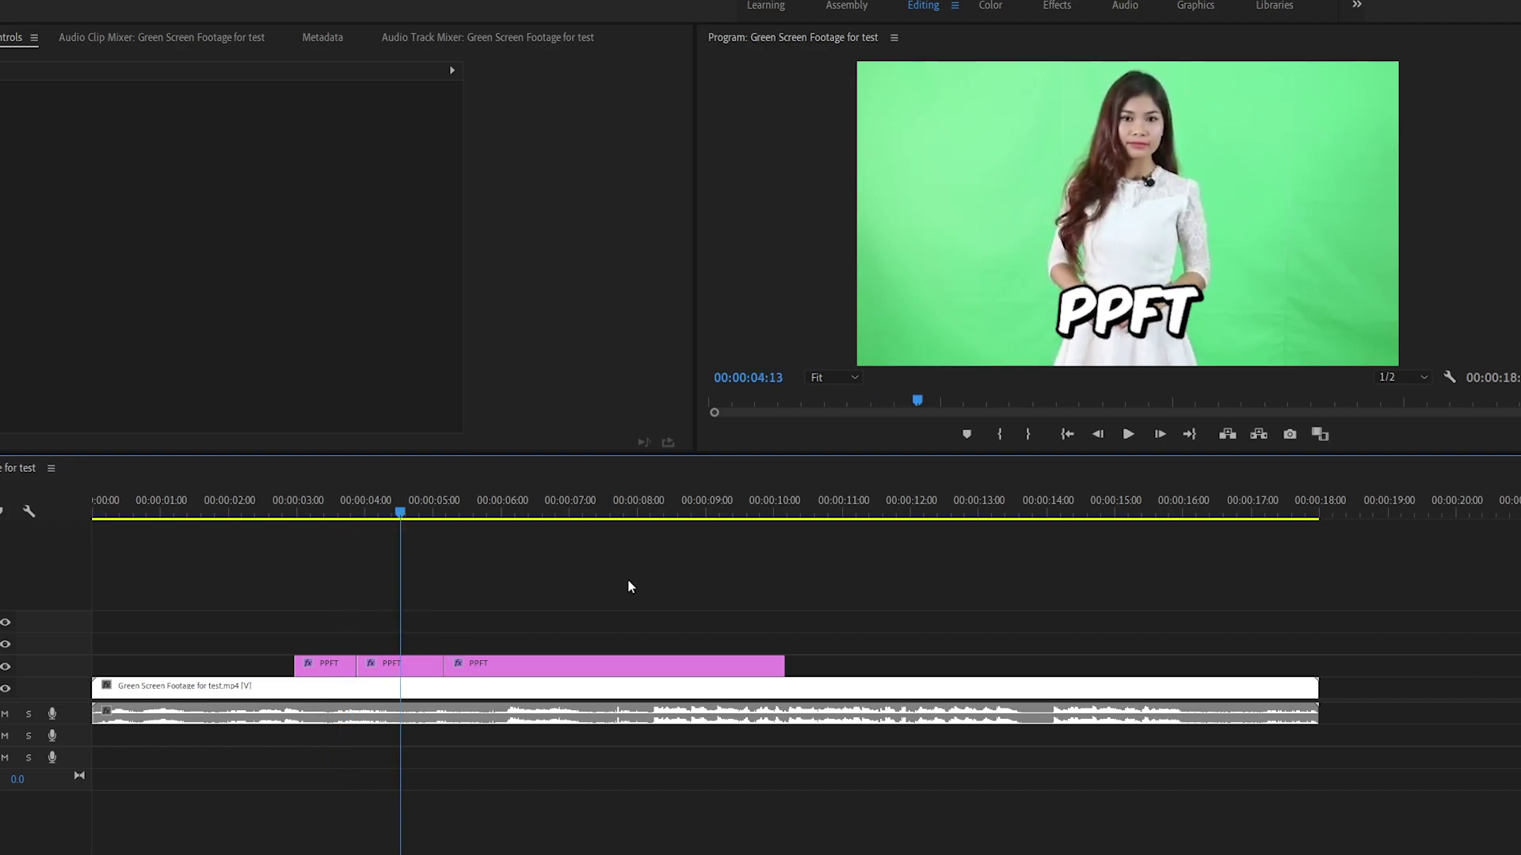
Extend the text of the second title clip to read "PPFT IS"
left_click(388, 673)
left_click(1180, 320)
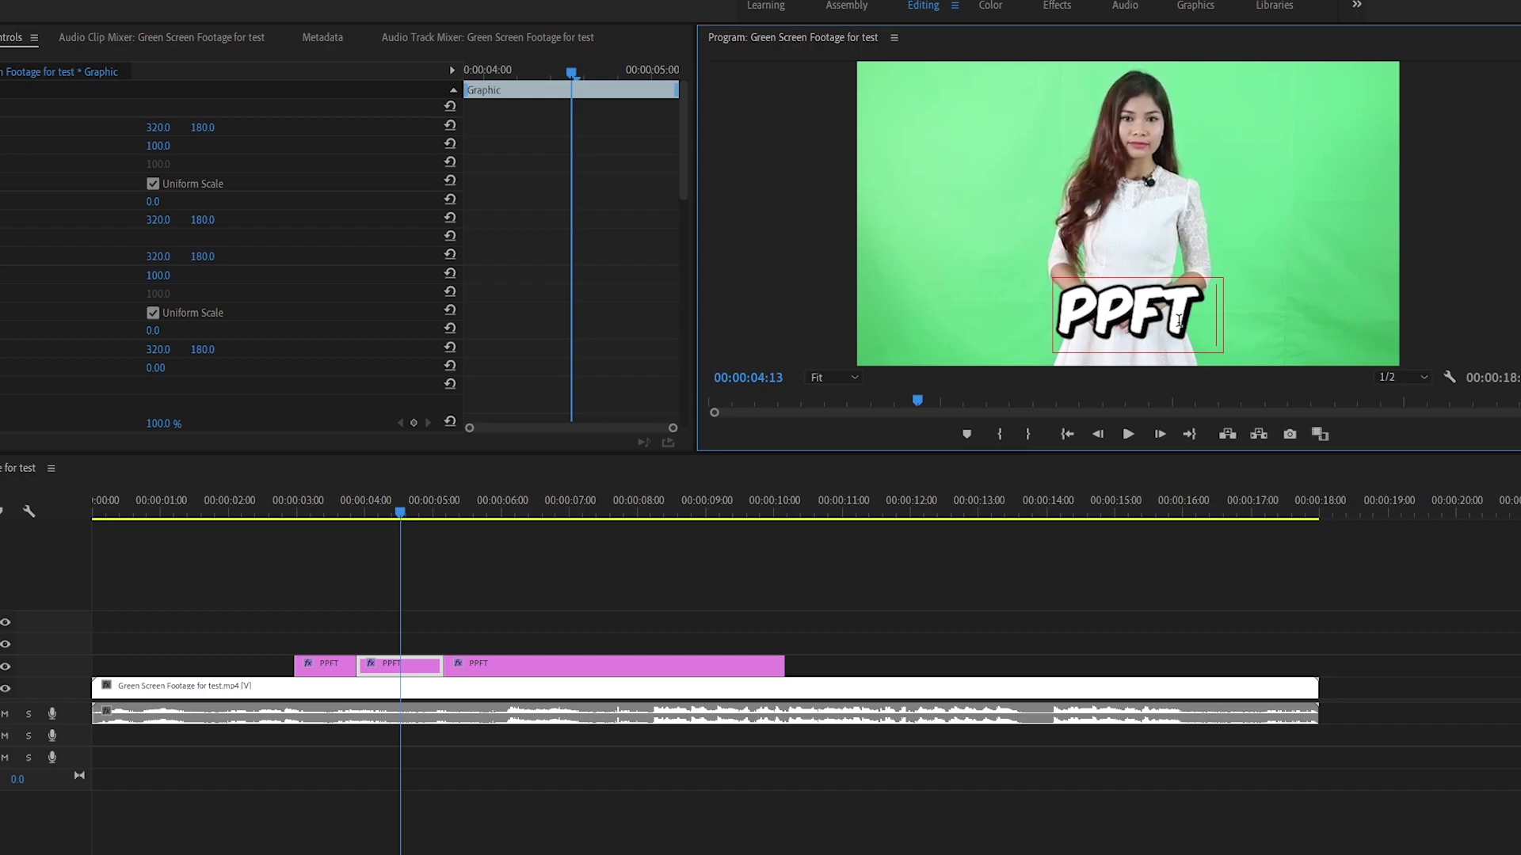
type("IS")
left_click(565, 644)
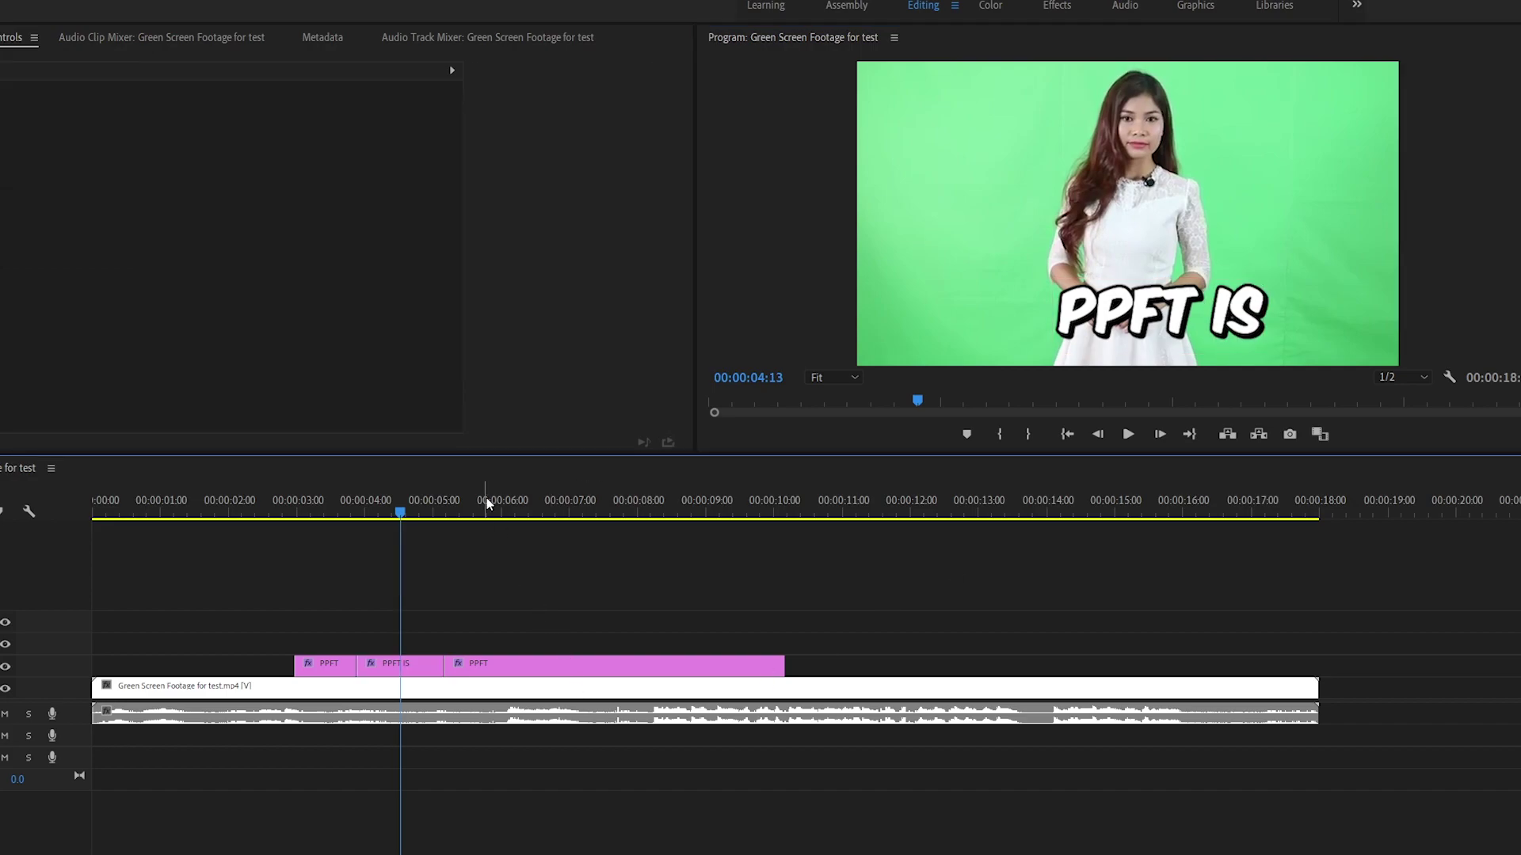
Extend the text of the third title clip to read "PPFT IS COOL"
left_click(489, 503)
left_click(553, 670)
left_click(1171, 323)
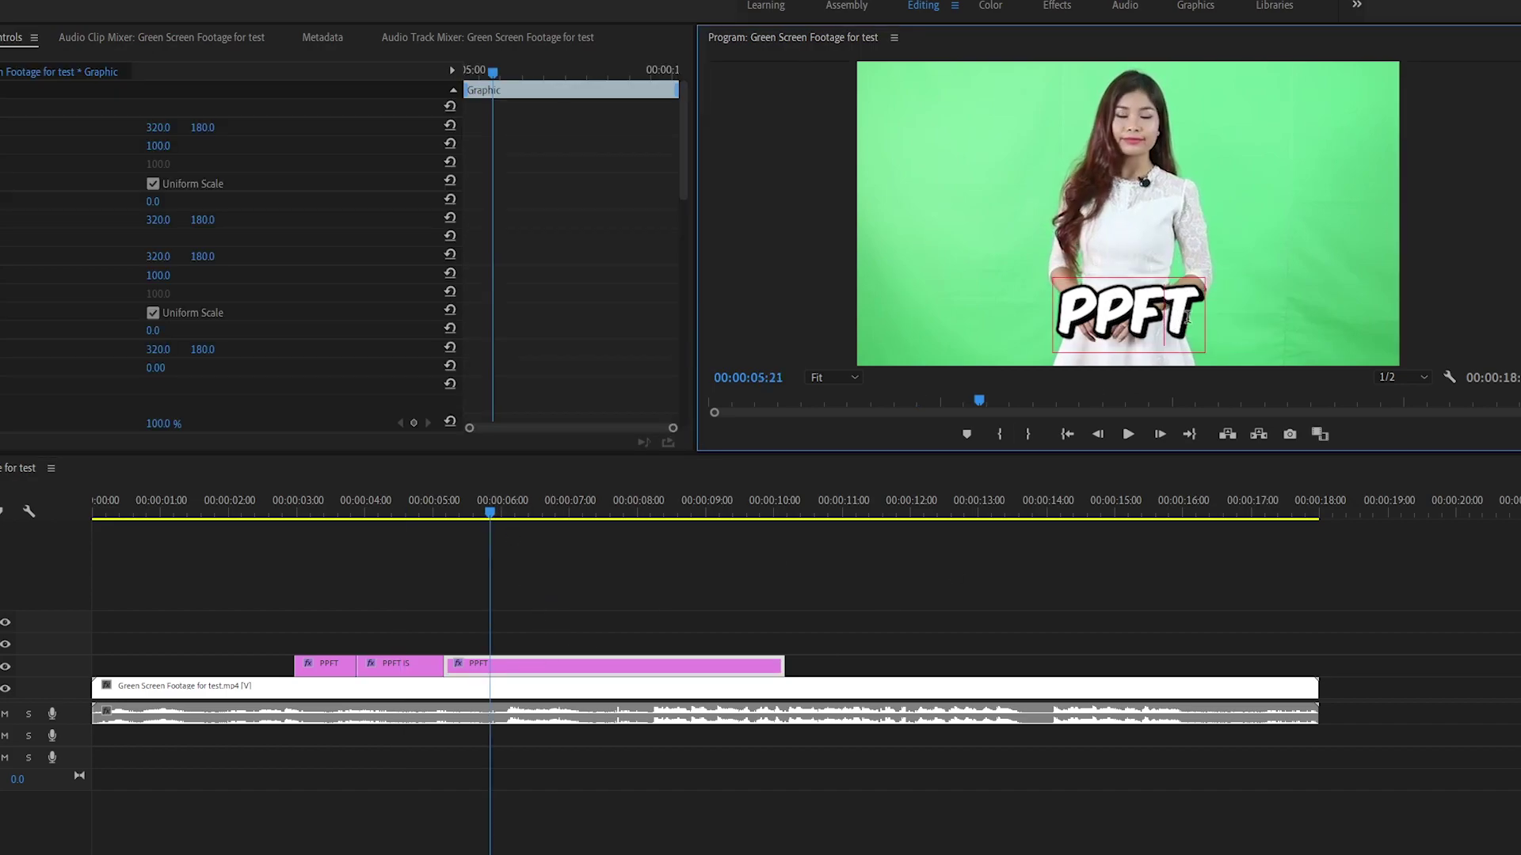
type("IS COOL")
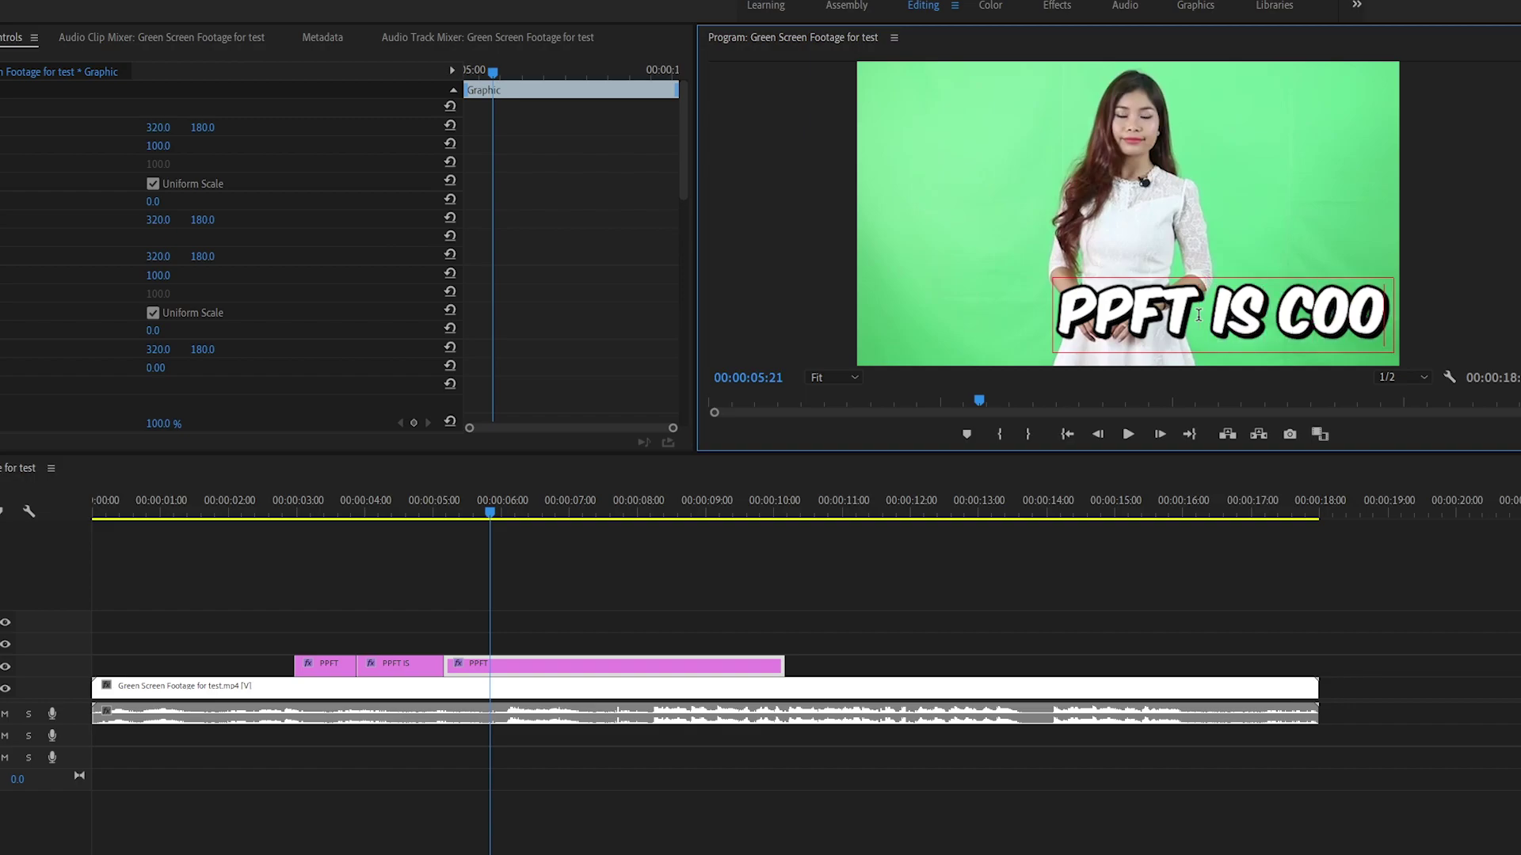
left_click(524, 717)
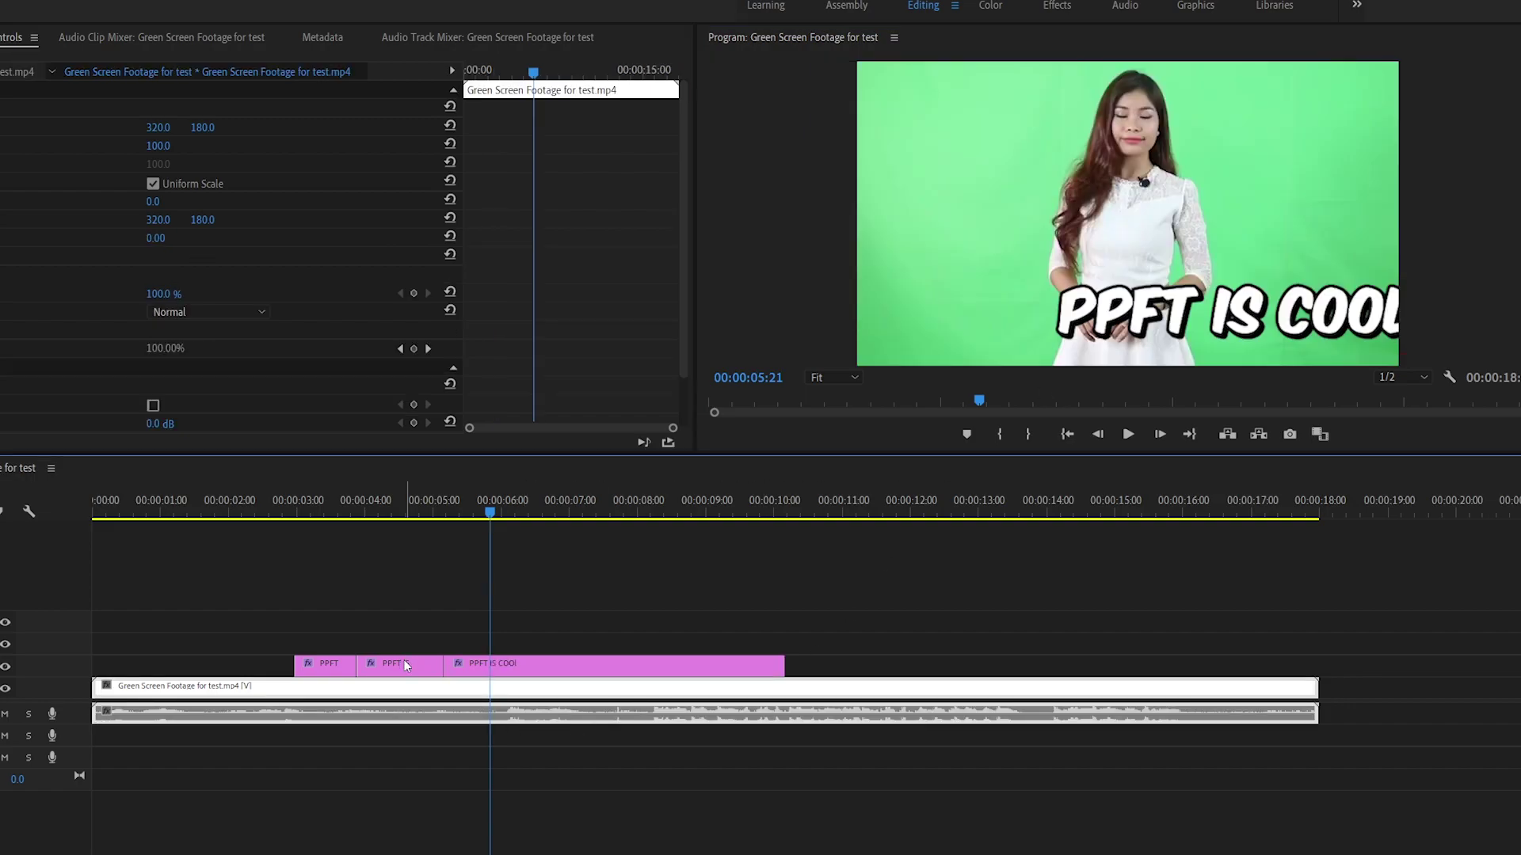
Center the "PPFT IS COOL" text layer horizontally in the frame
left_click(404, 666)
left_click(489, 667)
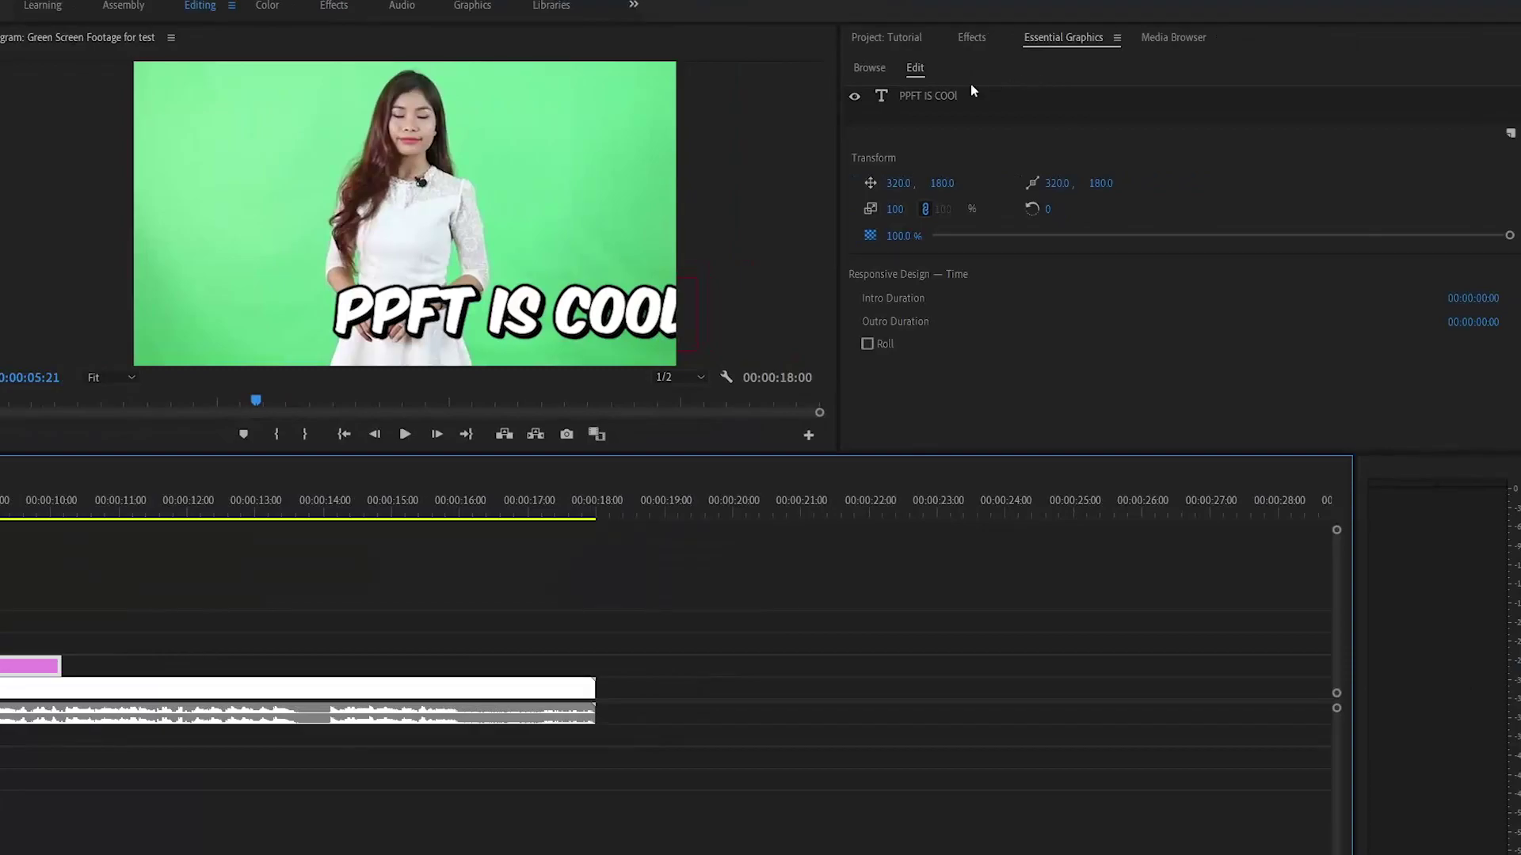
left_click(1002, 96)
left_click(1041, 255)
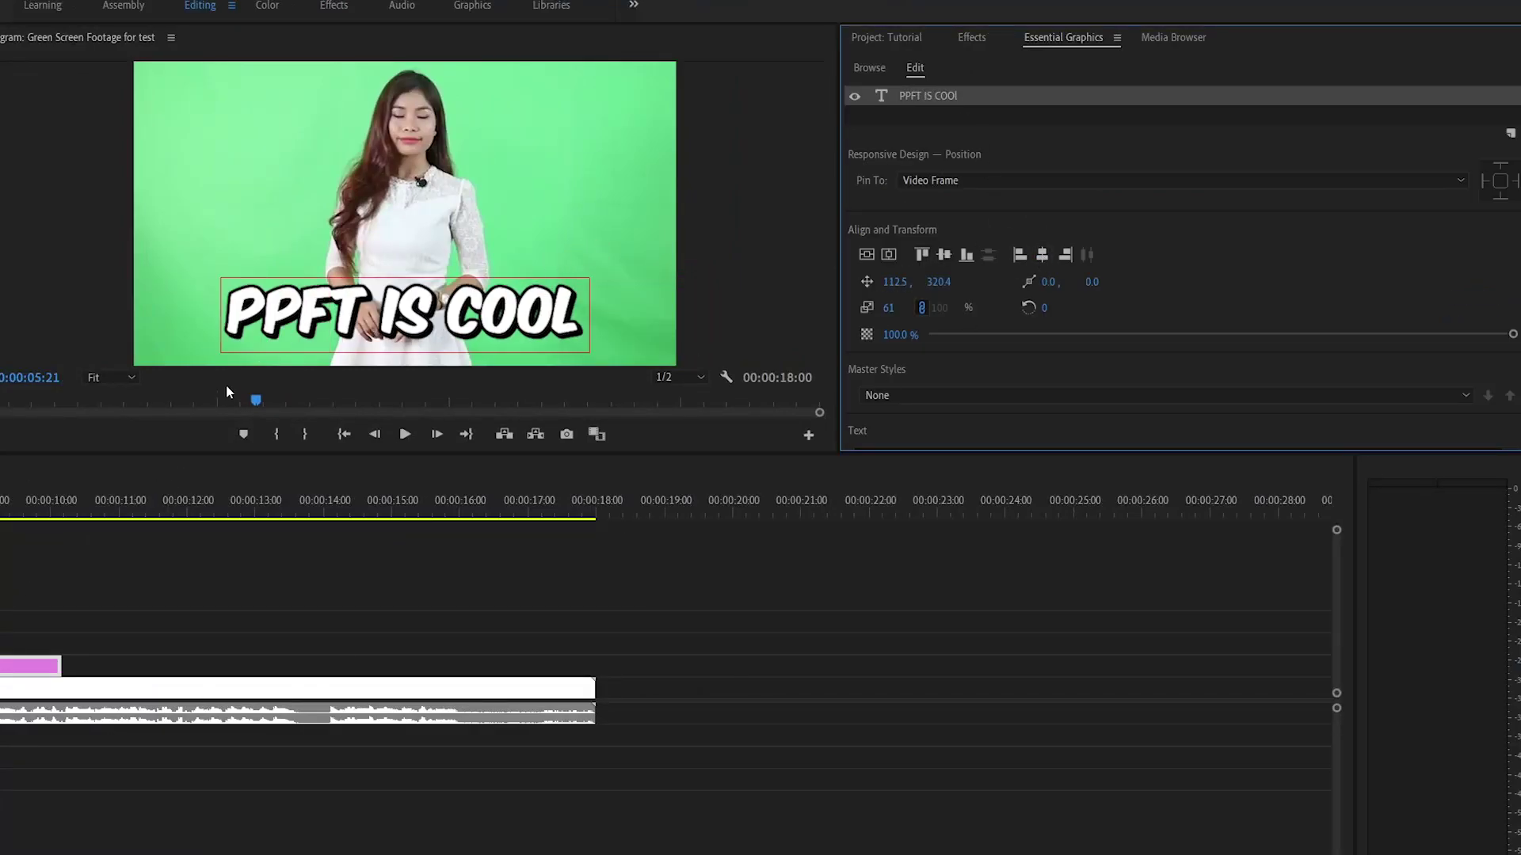
Center the "PPFT IS" text layer horizontally in the frame
left_click(126, 667)
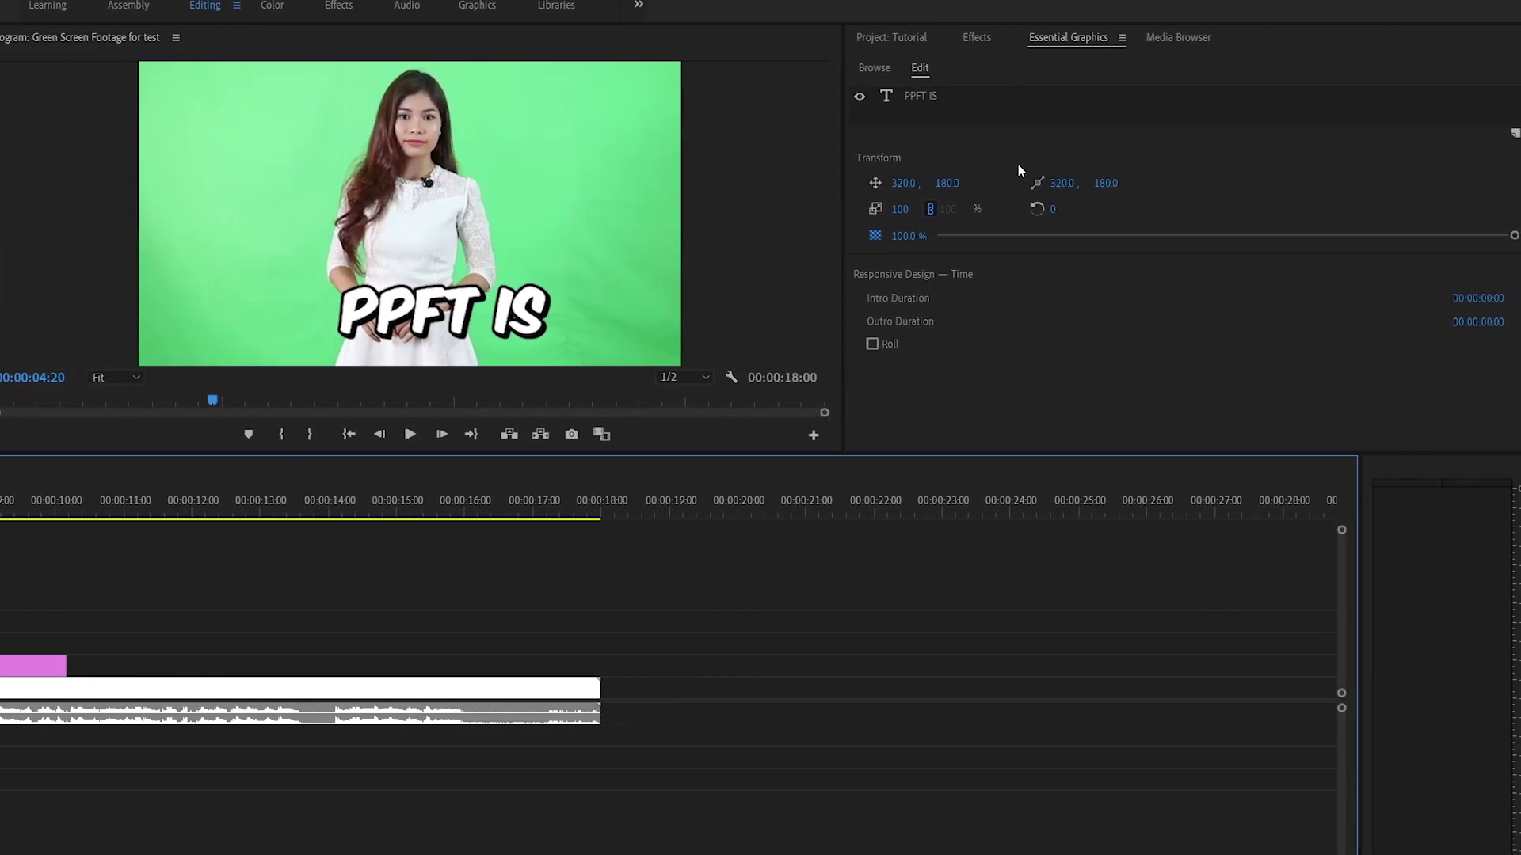
left_click(1223, 96)
left_click(1042, 255)
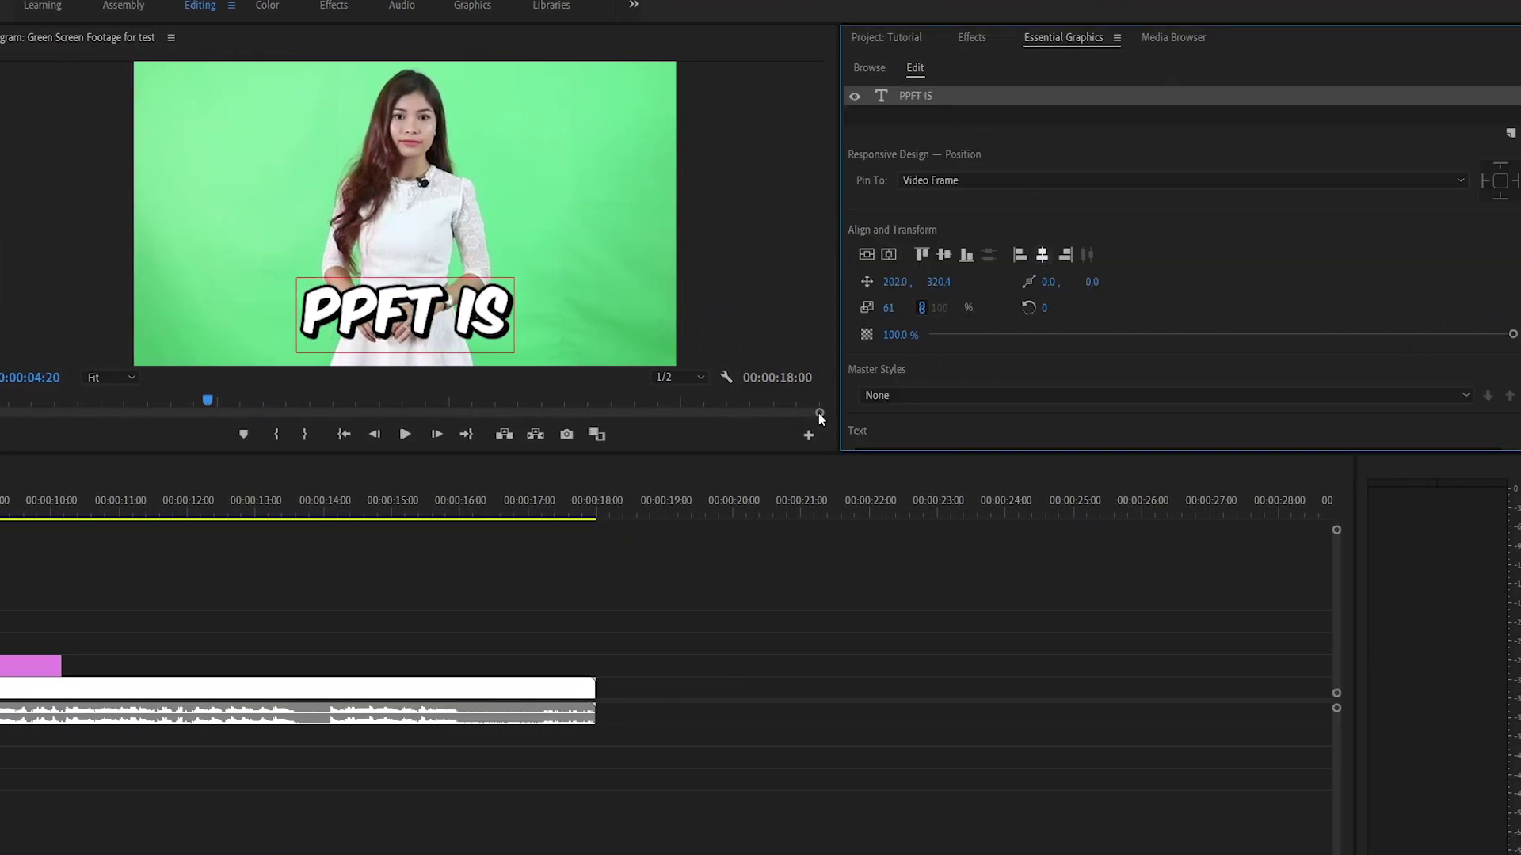
Move the "PPFT IS" clip to start at about 3.2 s and the "PPFT IS COOL" clip at about 3.6 s, overlapping the preceding clips
left_click(444, 687)
key("equal")
key("equal")
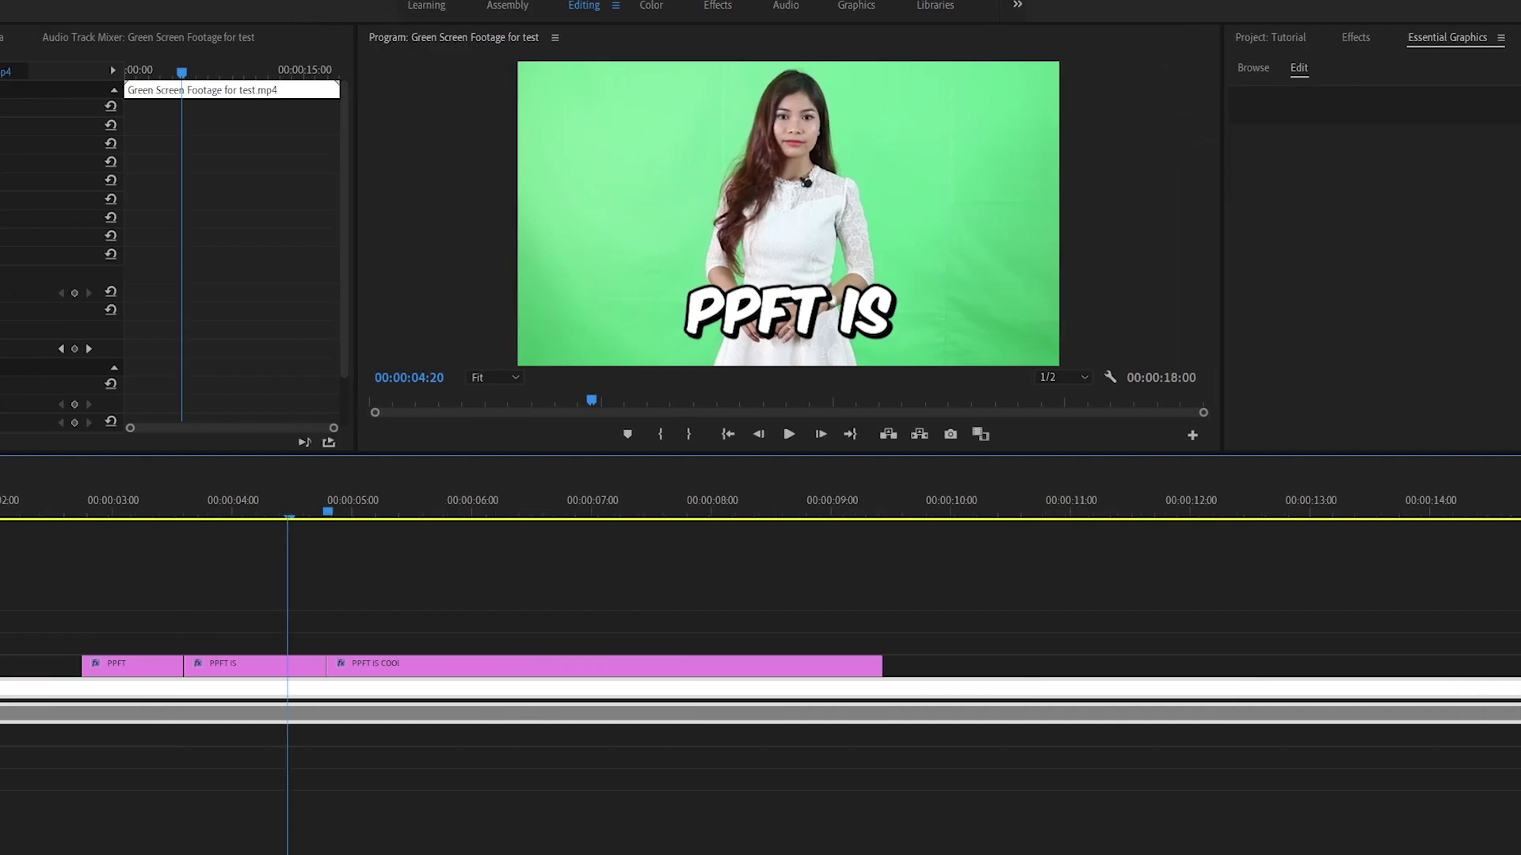
left_click(790, 675)
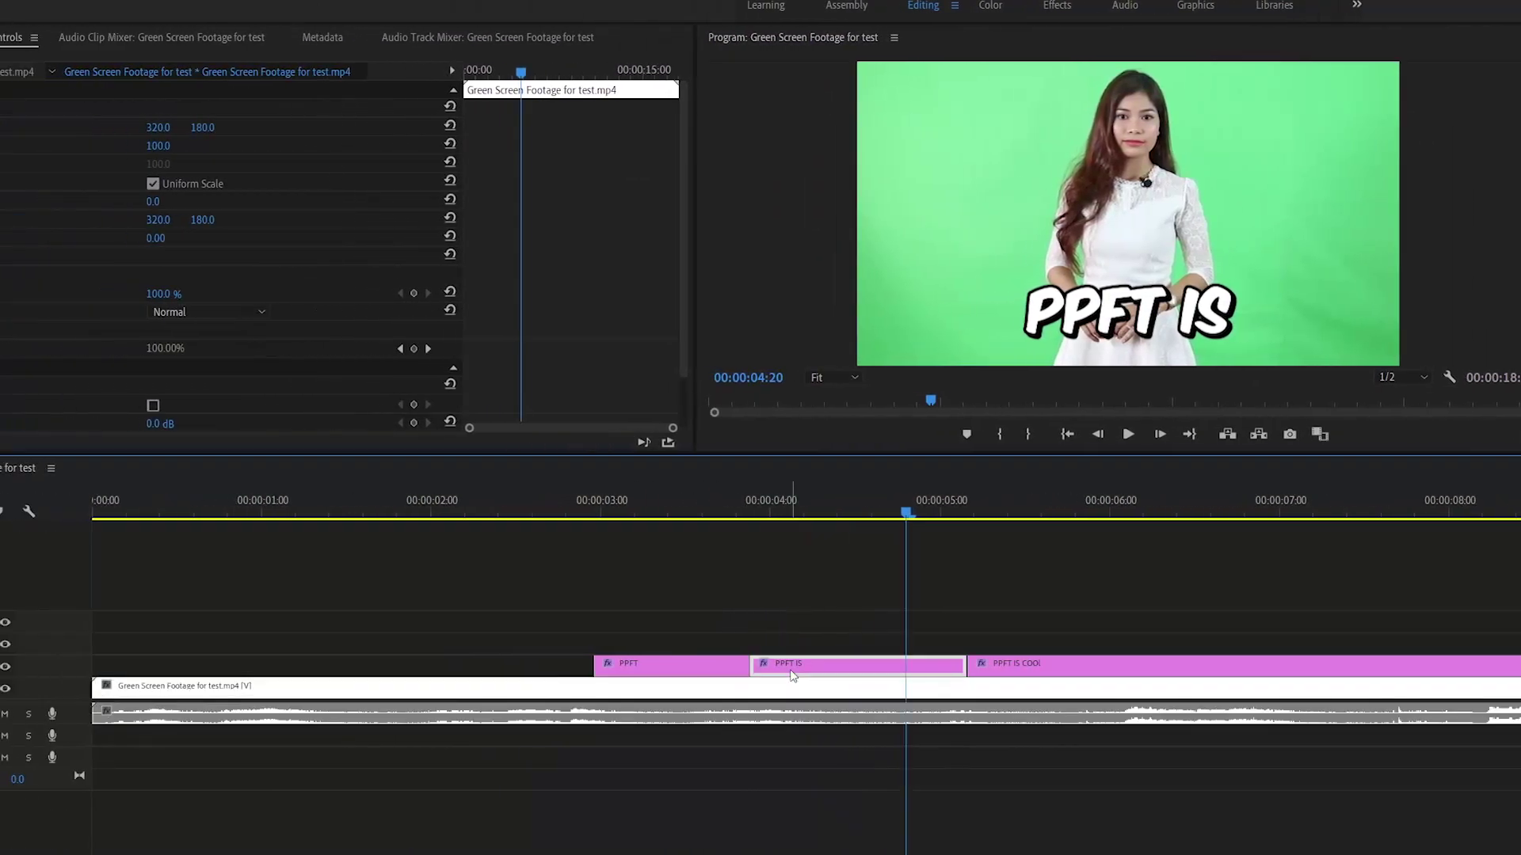
left_click_drag(793, 675, 691, 672)
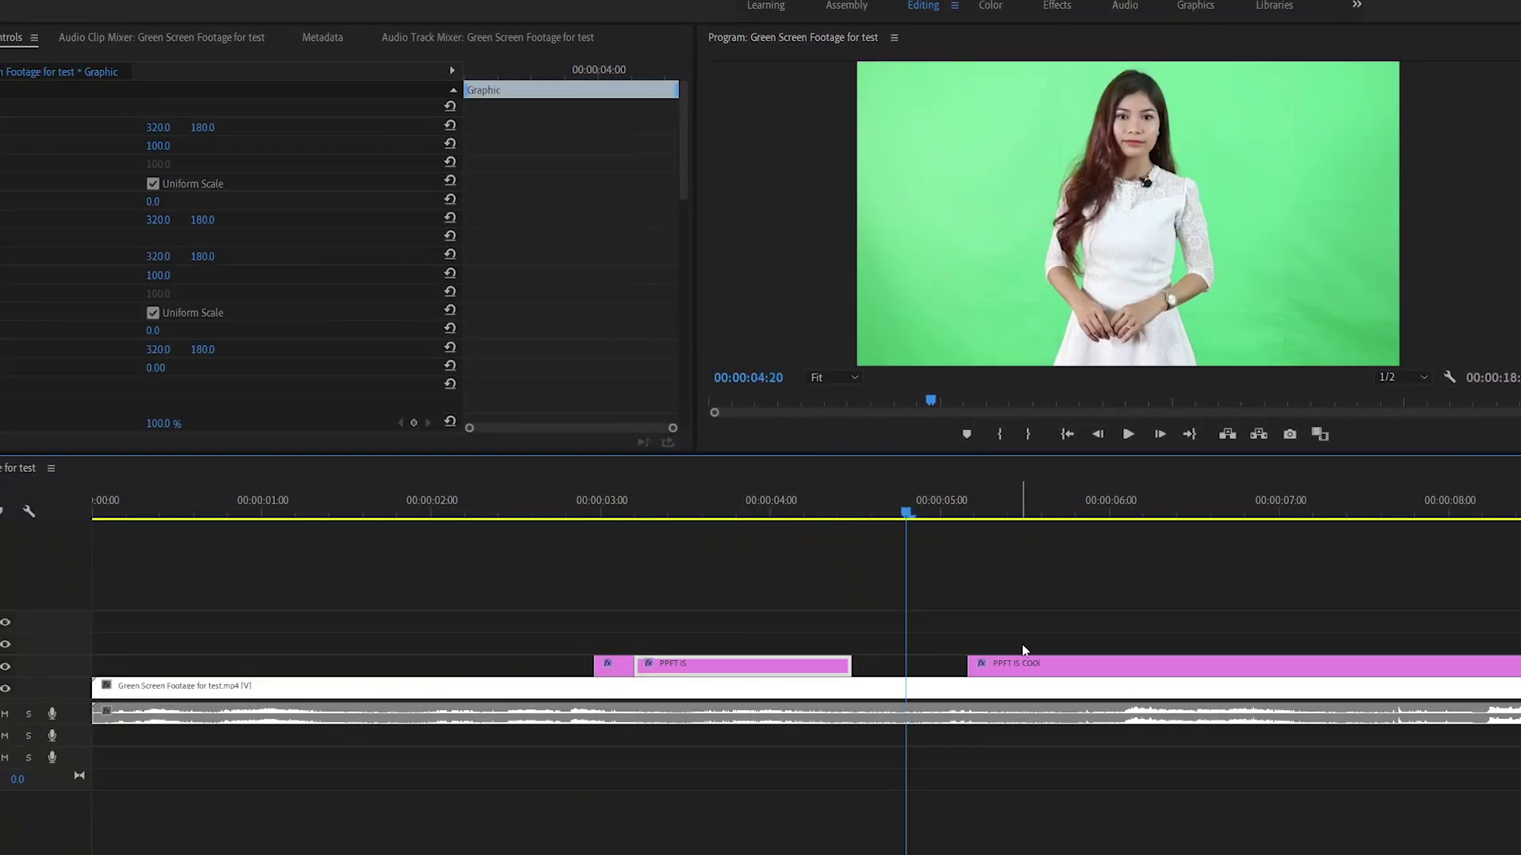
left_click_drag(1023, 663, 757, 667)
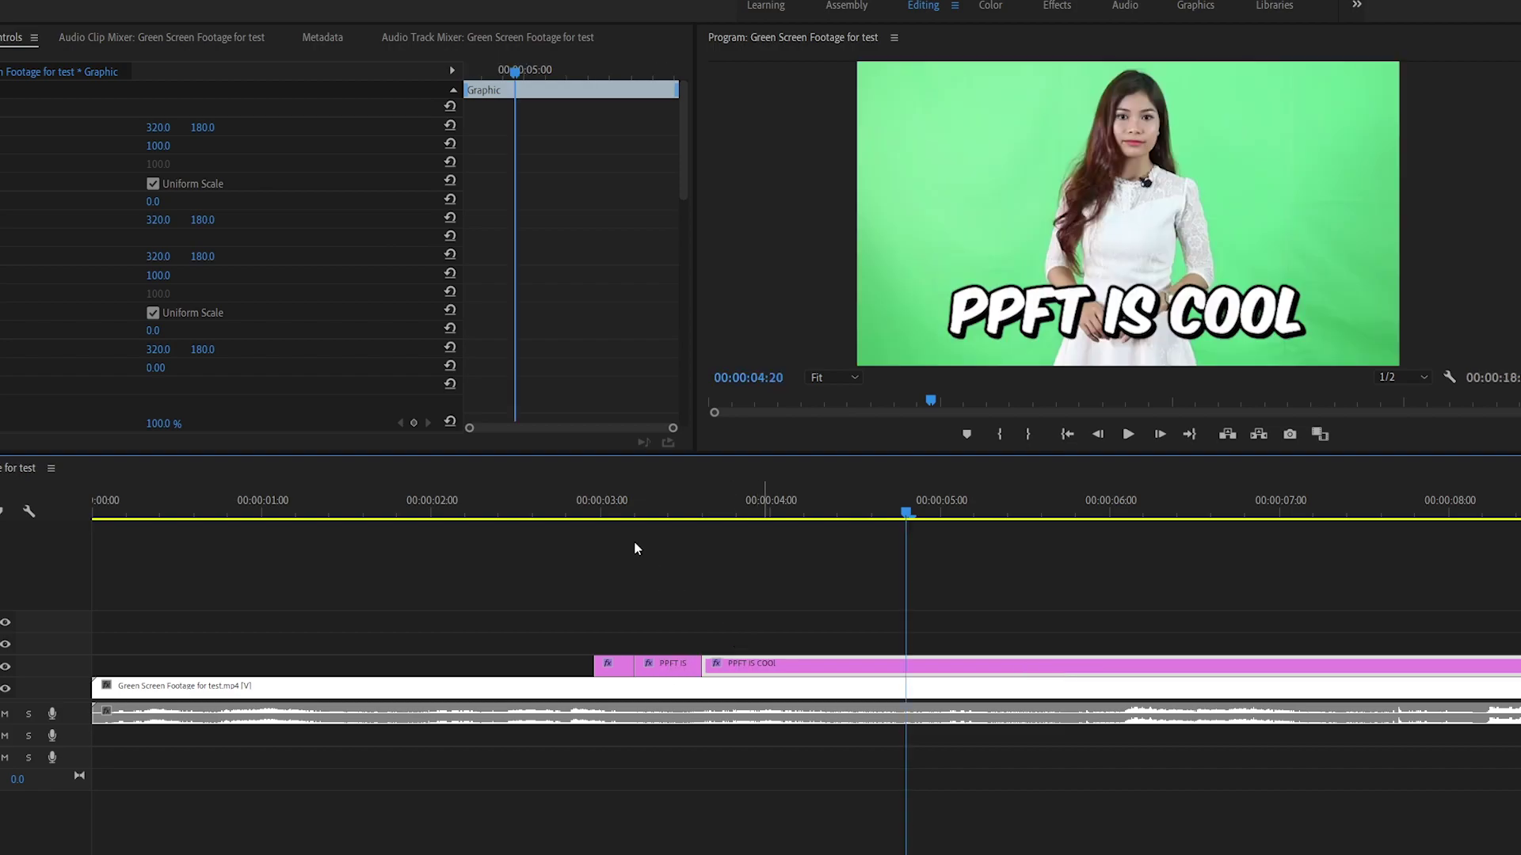
Play back the word-by-word captions starting just before the 3 s mark
left_click(590, 513)
key("space")
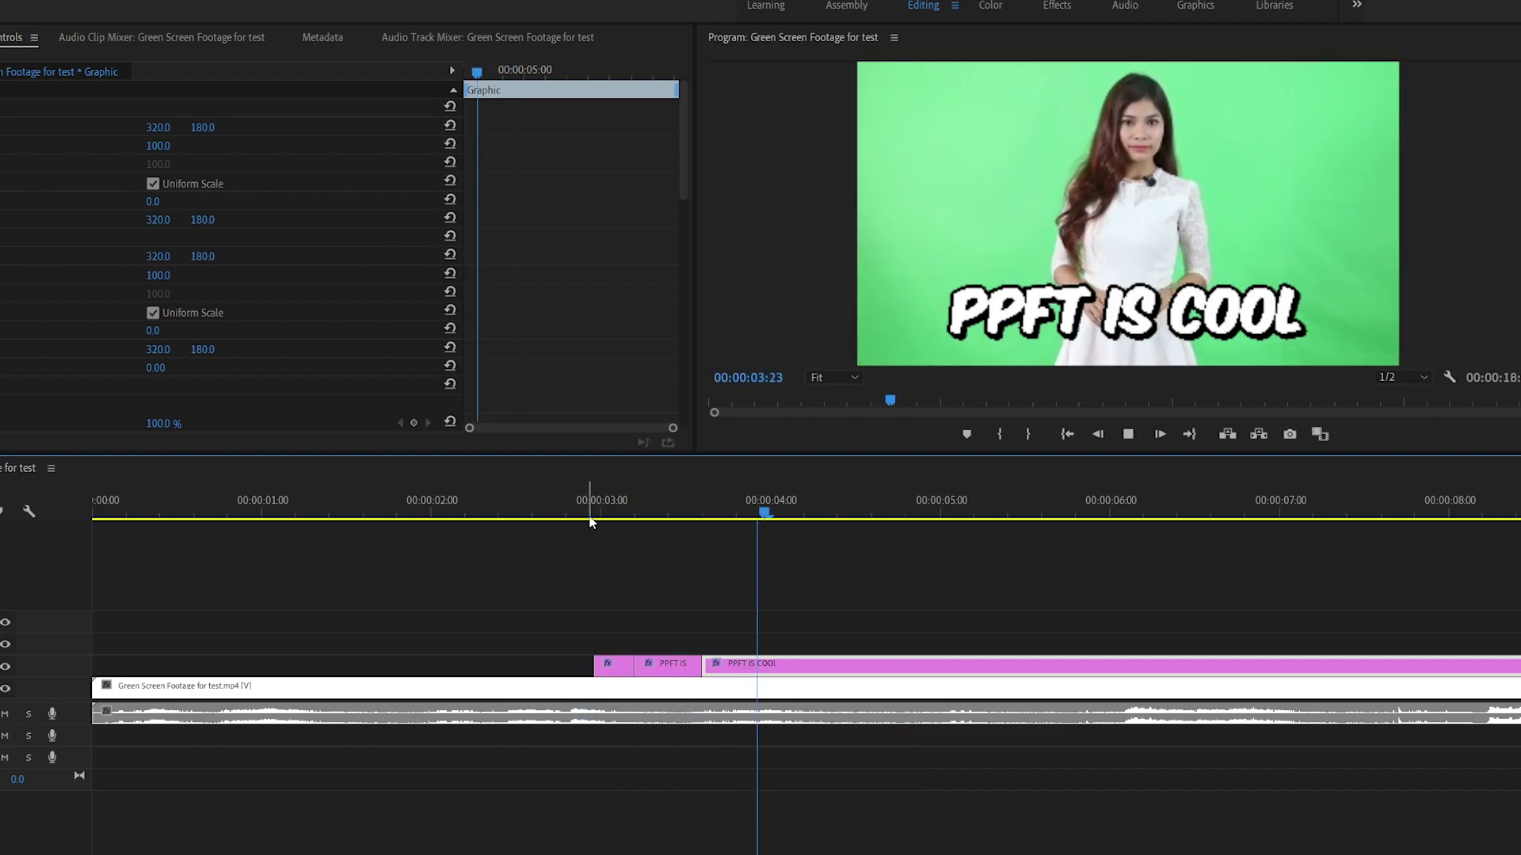
key("space")
Move the "PPFT IS" clip to start at about 3.04 s and the "PPFT IS COOL" clip at about 3.2 s, overlapping the preceding clips
left_click(710, 604)
left_click_drag(669, 668, 642, 665)
left_click_drag(749, 667, 697, 666)
Scrub and play the retimed captions around the 3 s mark to check how quickly the words follow each other
left_click_drag(604, 514, 655, 515)
key("space")
left_click(620, 664)
left_click(620, 666)
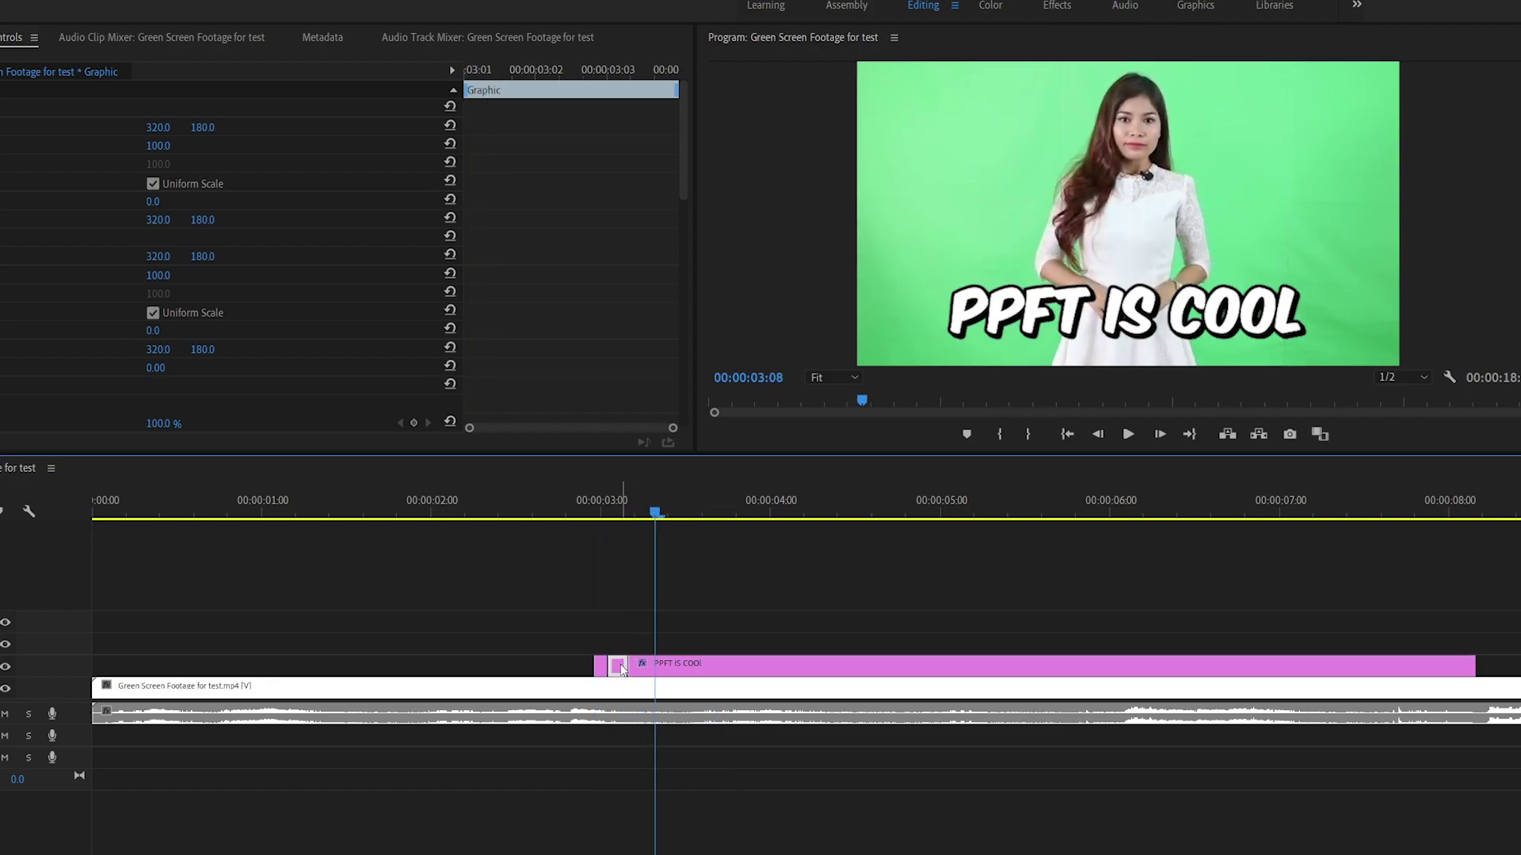
left_click(592, 500)
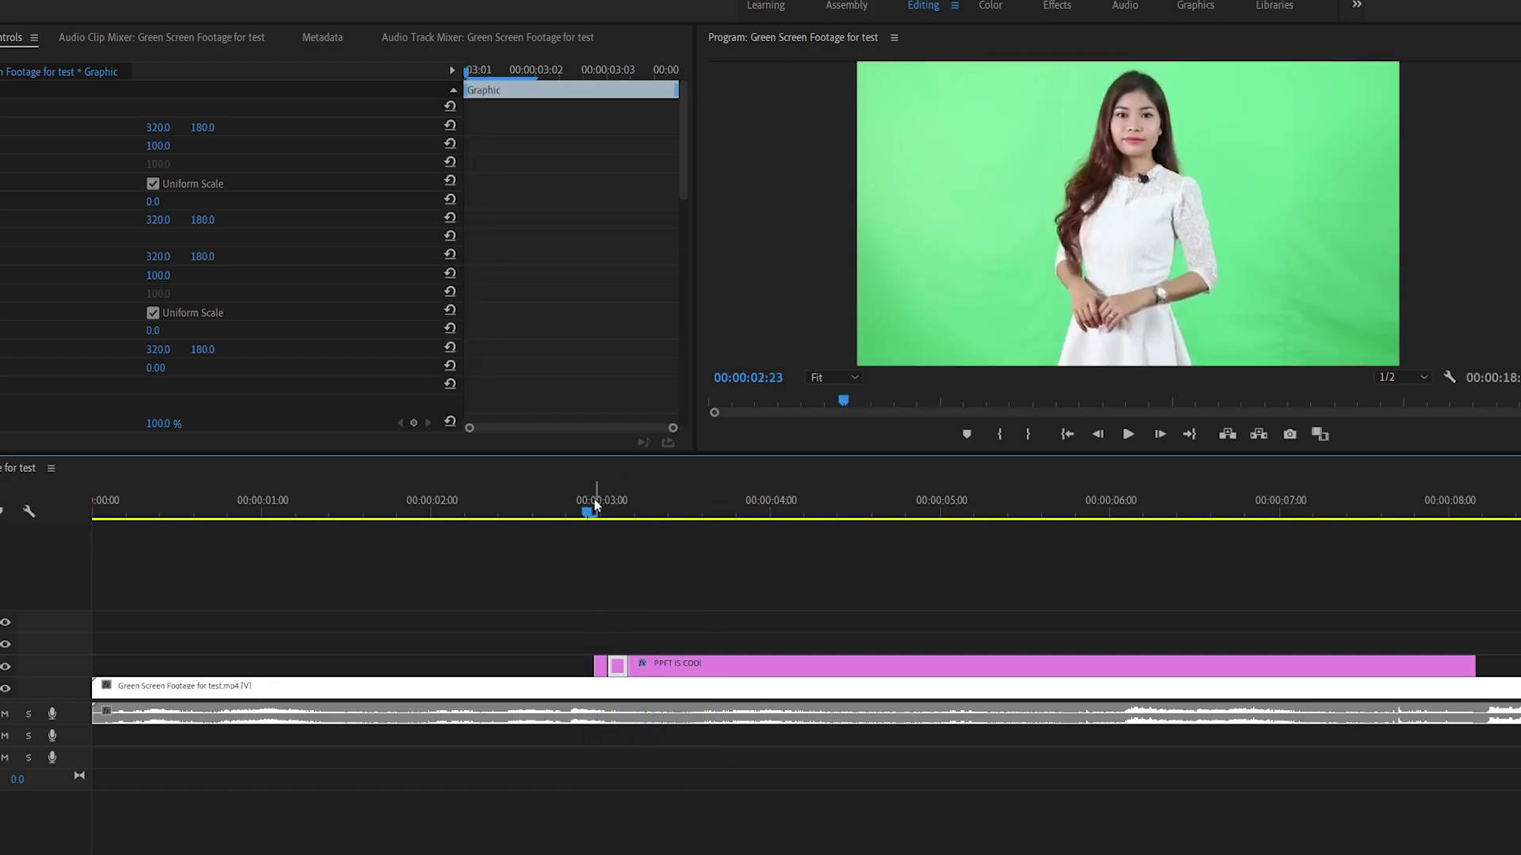
key("space")
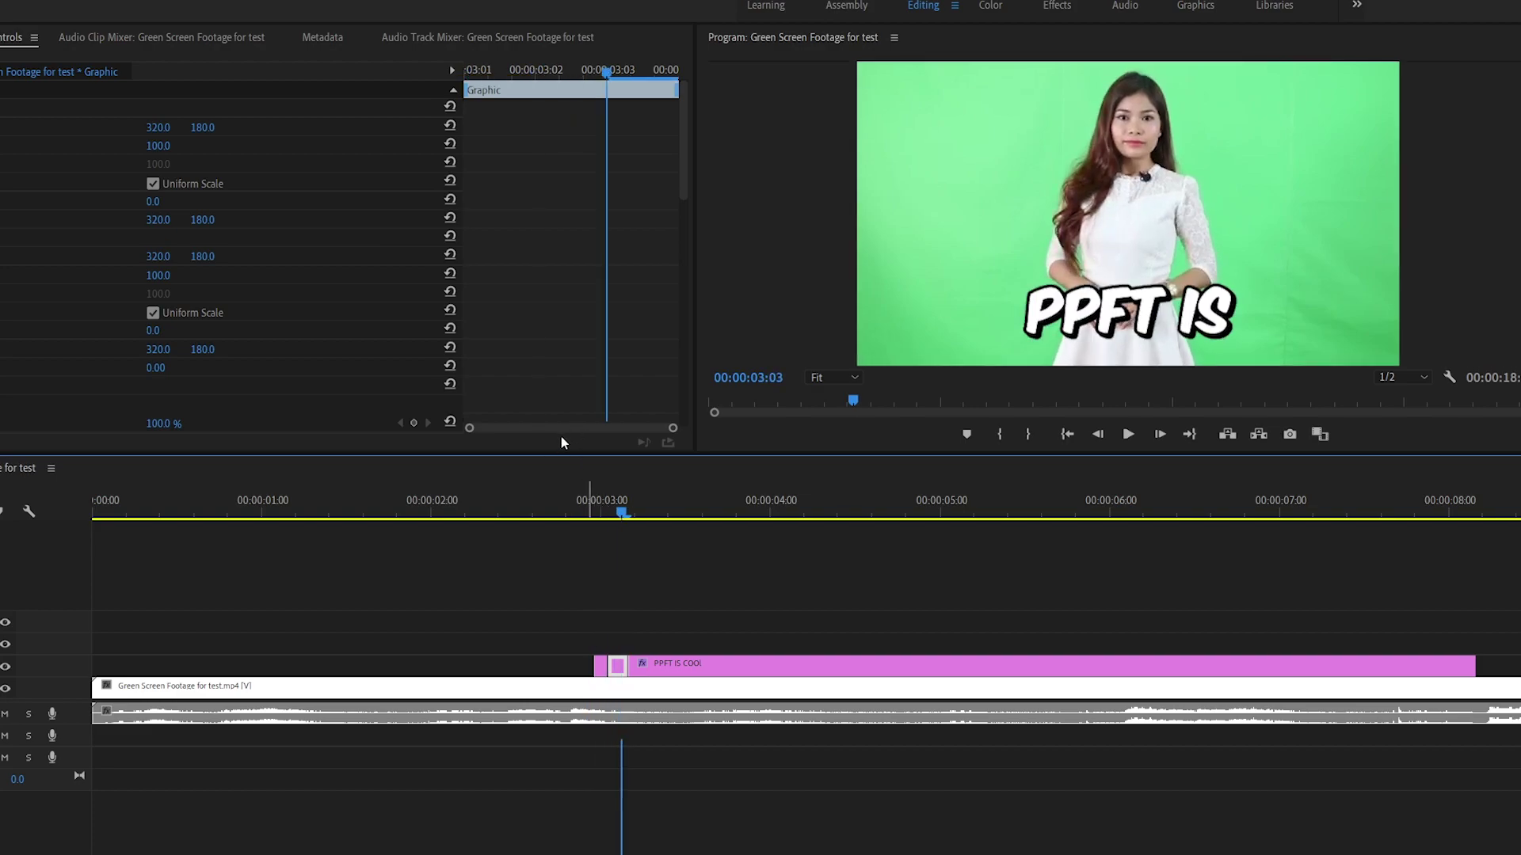
left_click(609, 507)
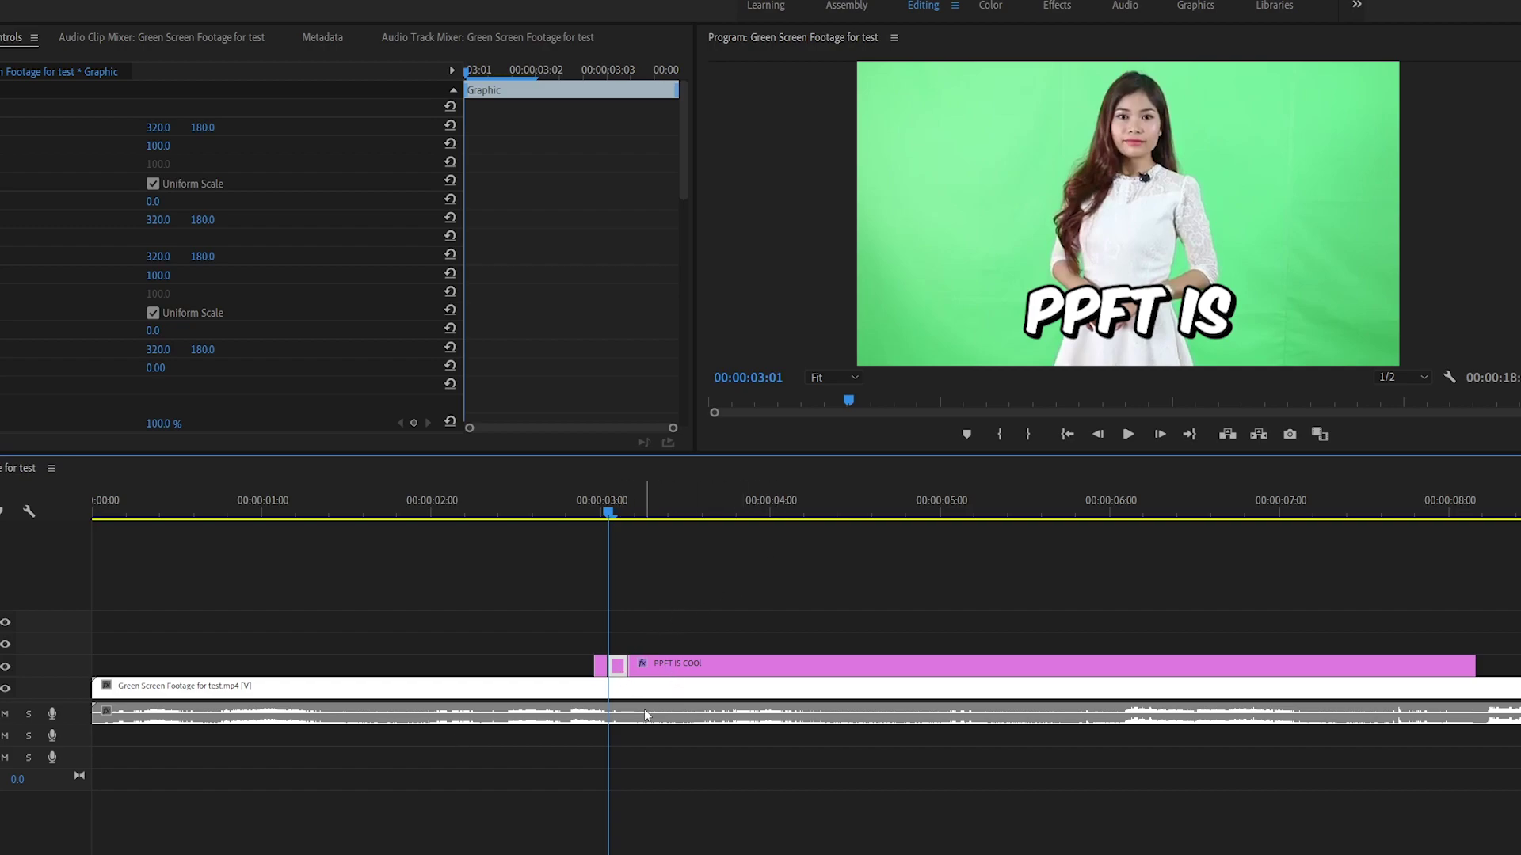
left_click(601, 513)
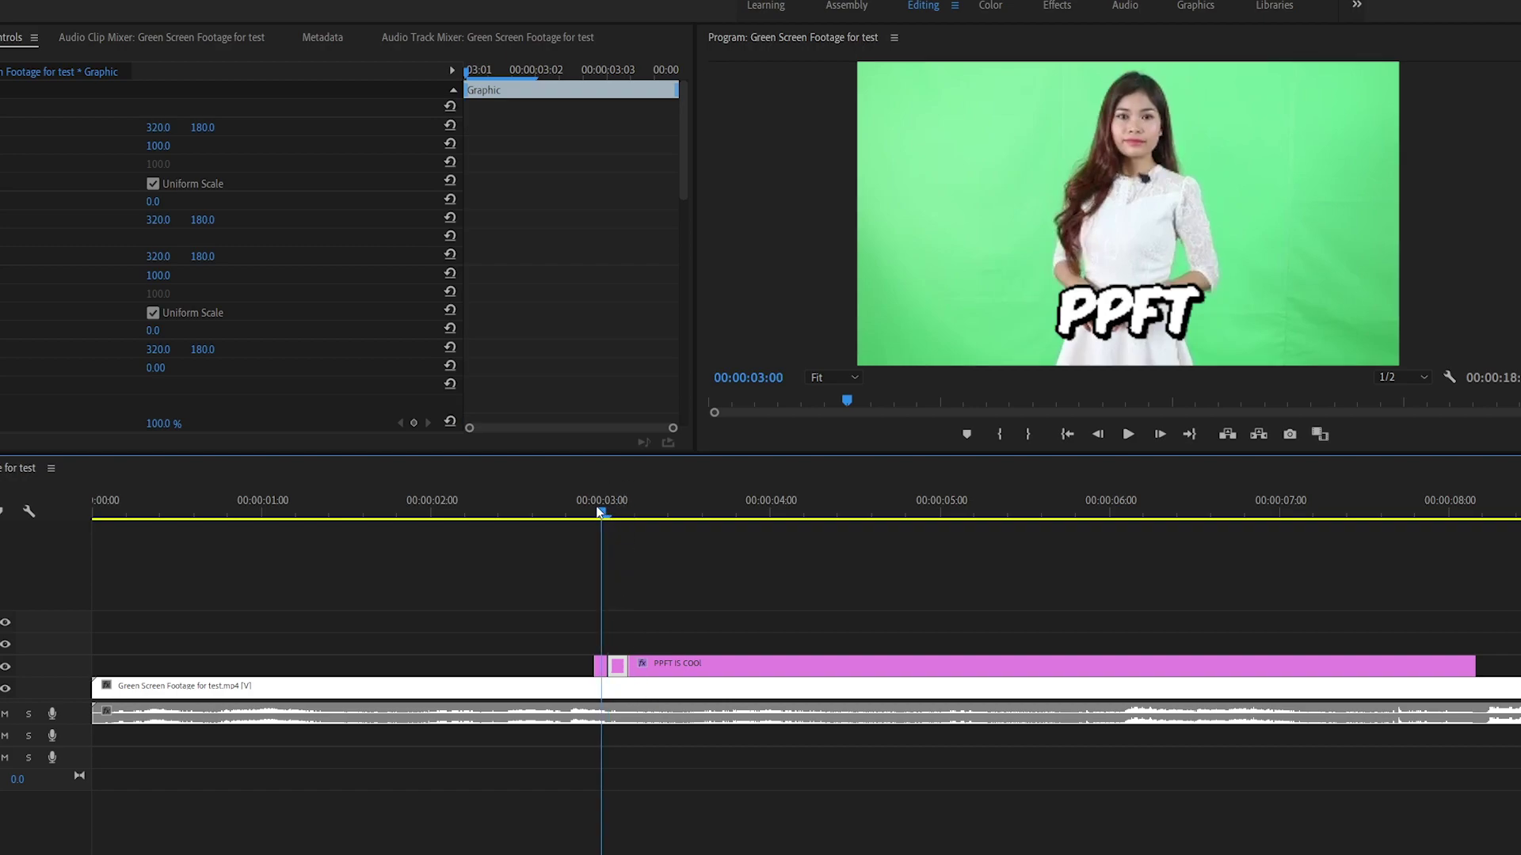
key("space")
key("space")
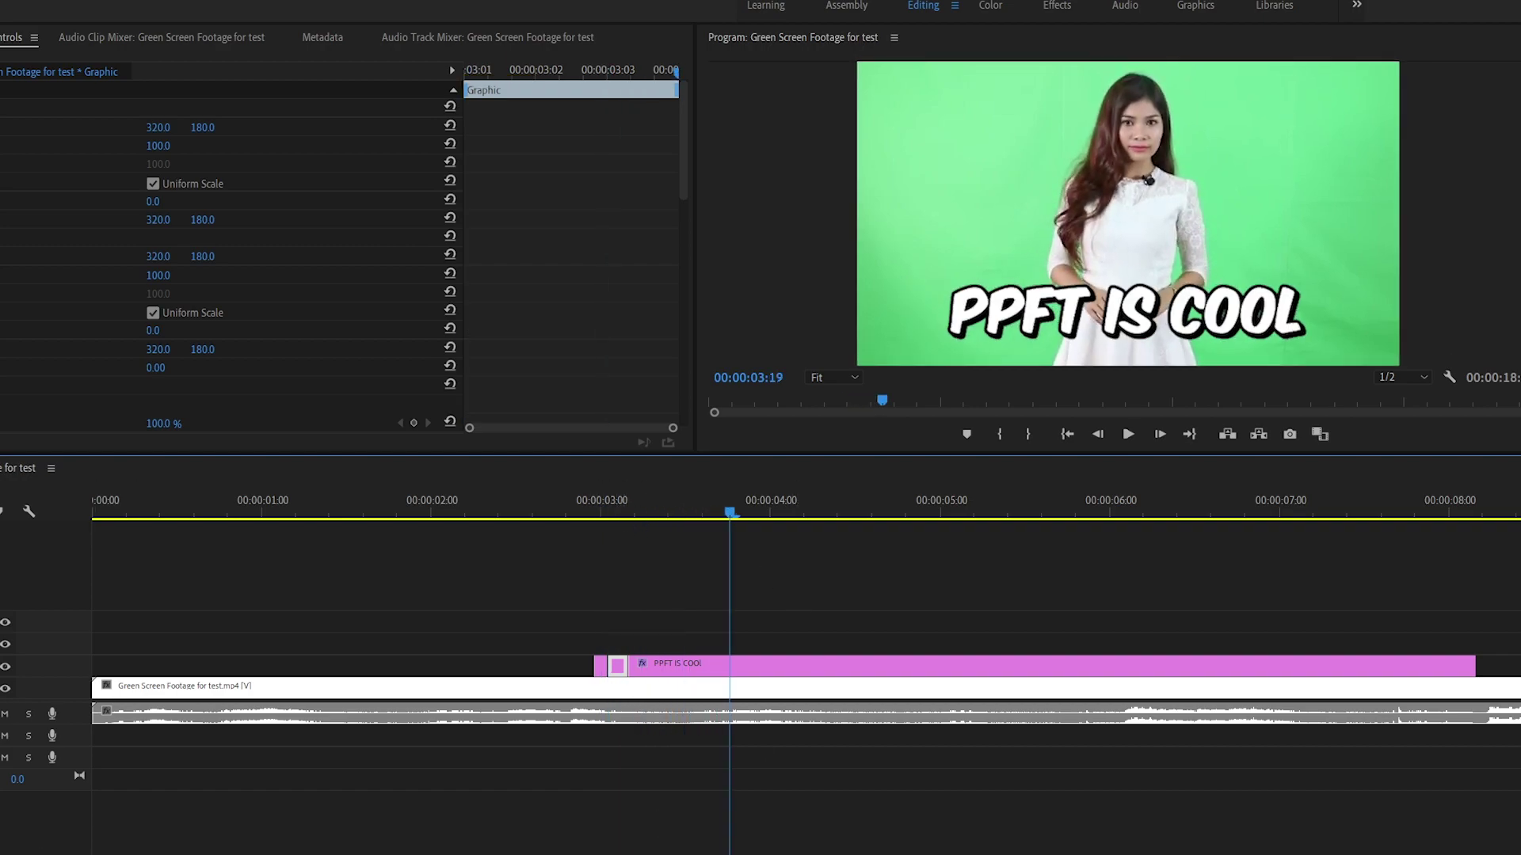
Duplicate the "PPFT IS COOL" clip on the same track to start at about 10 s, and show the frame at 00:00:10:20
left_click_drag(127, 854, 249, 853)
left_click(245, 666)
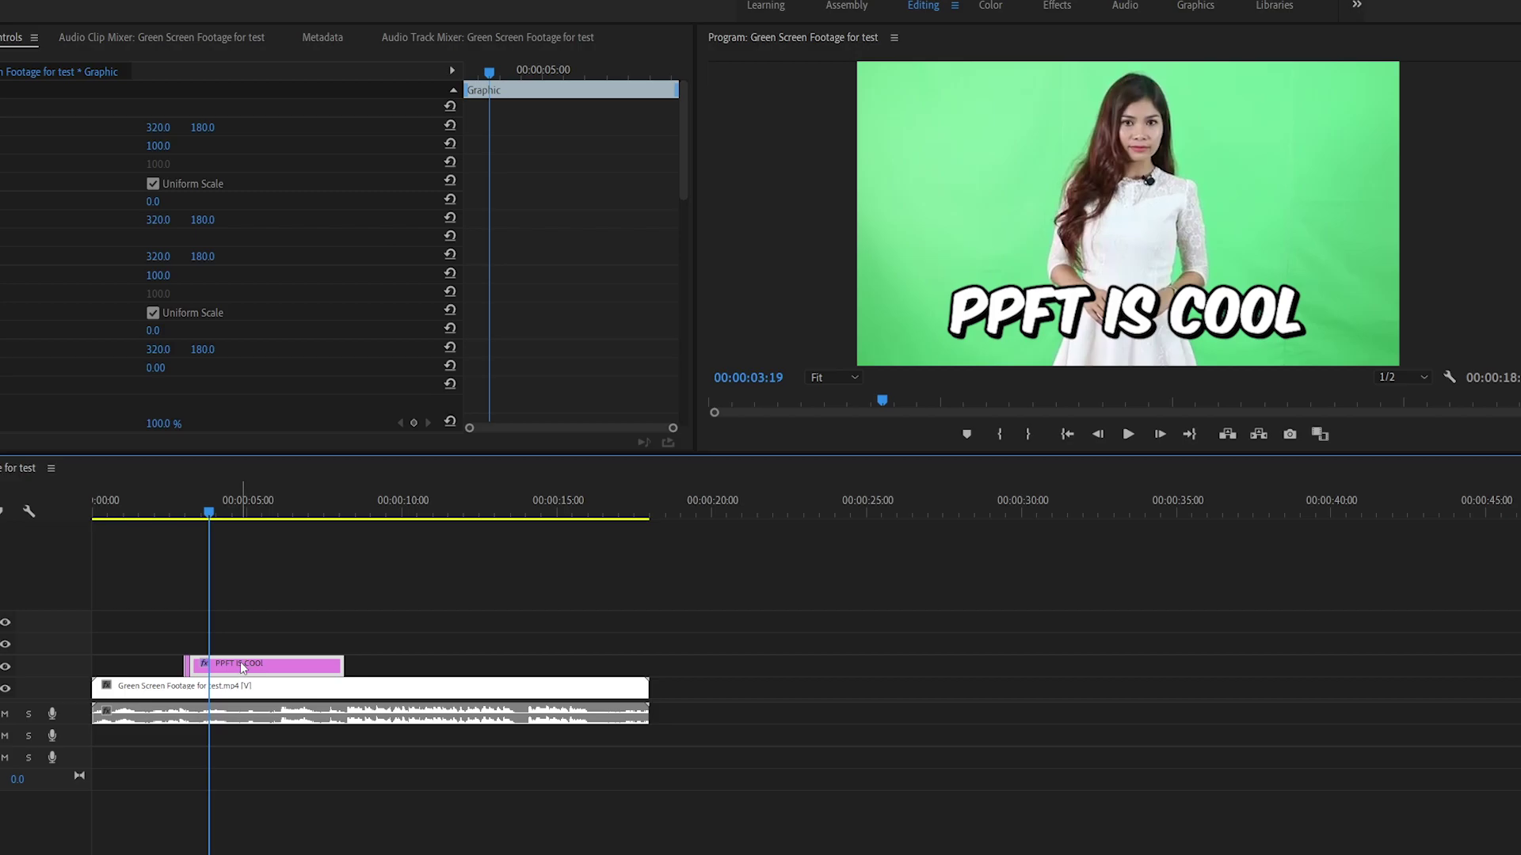
left_click_drag(241, 675, 461, 674)
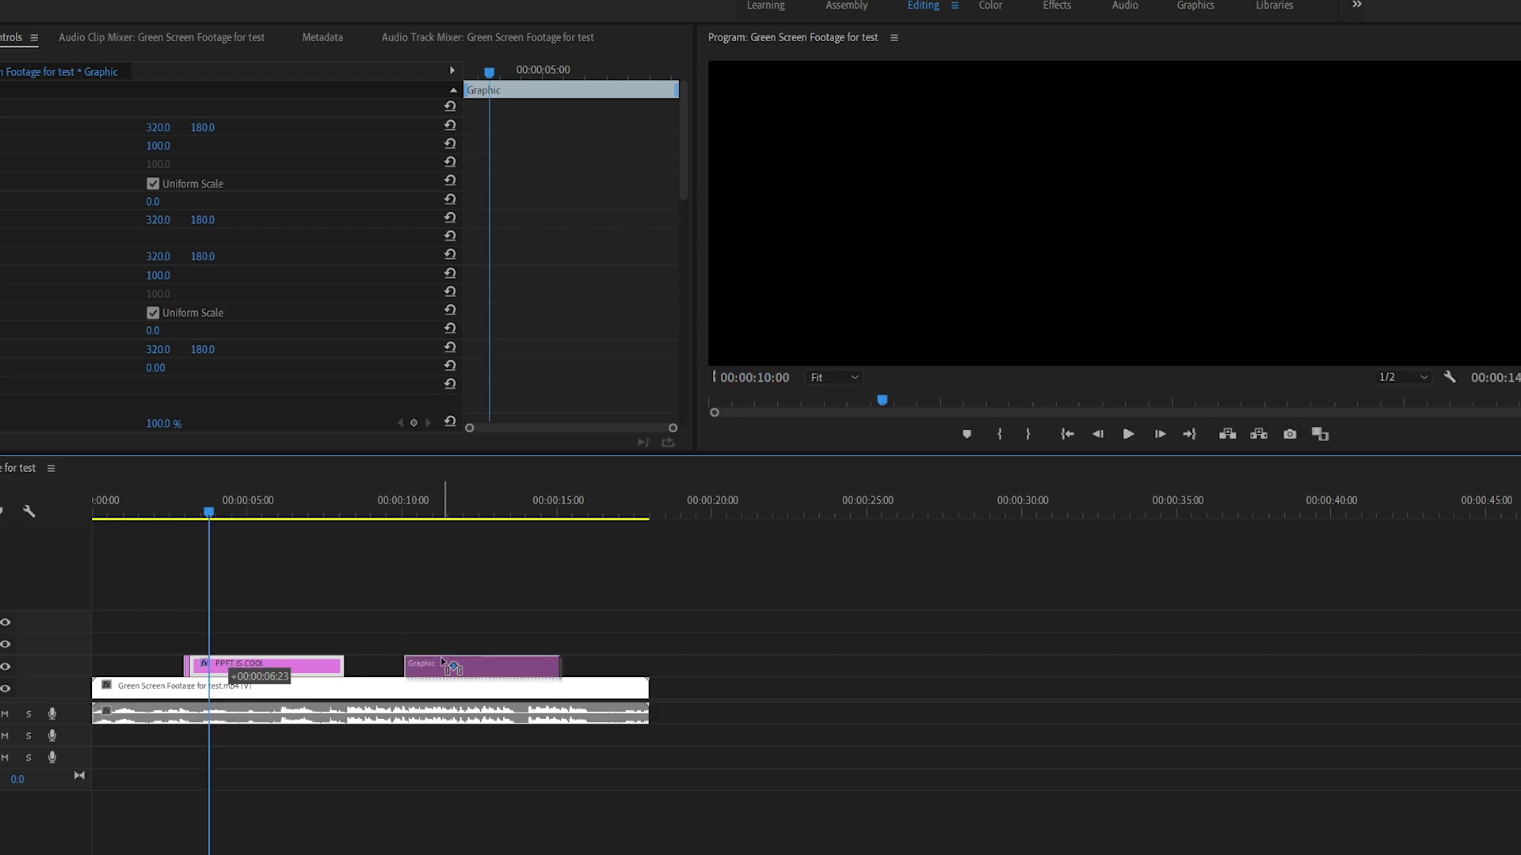
left_click(428, 511)
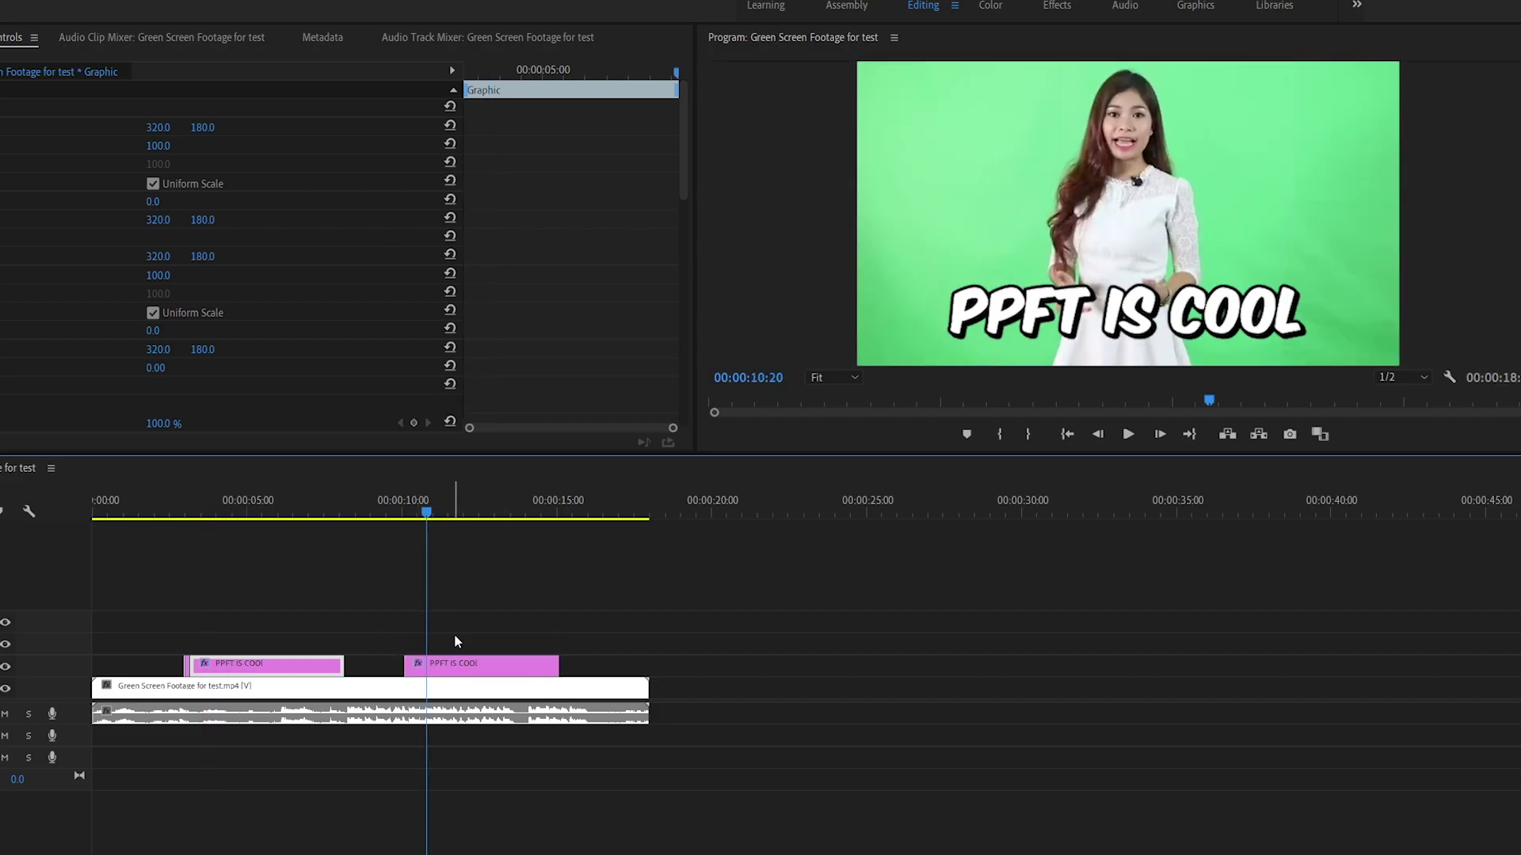